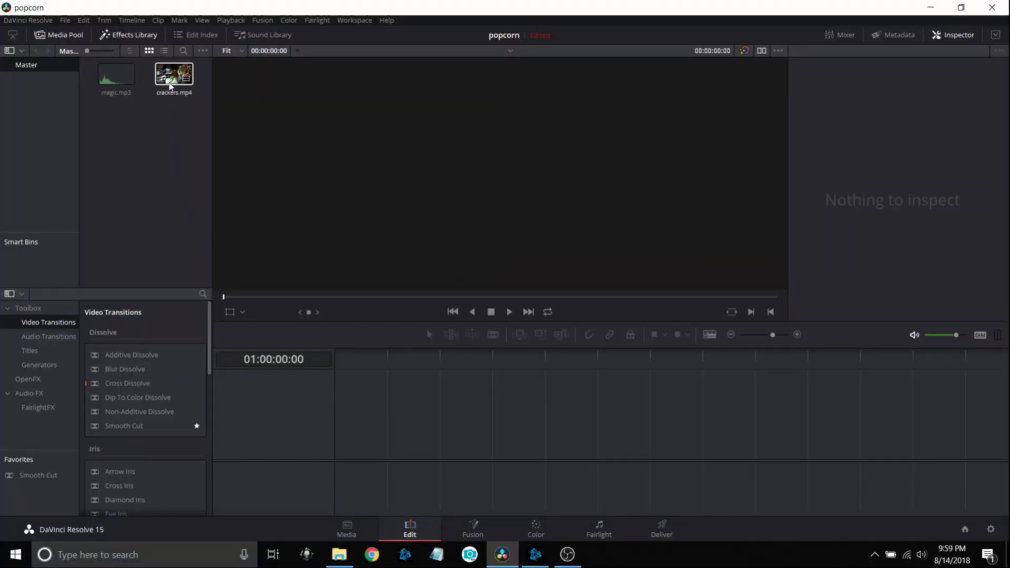
- Place crackers.mp4 on Timeline 1 and cut its A1 audio clip so only video remains
{"action": "left_click_drag", "start_coordinate": [171, 79], "coordinate": [336, 431]}
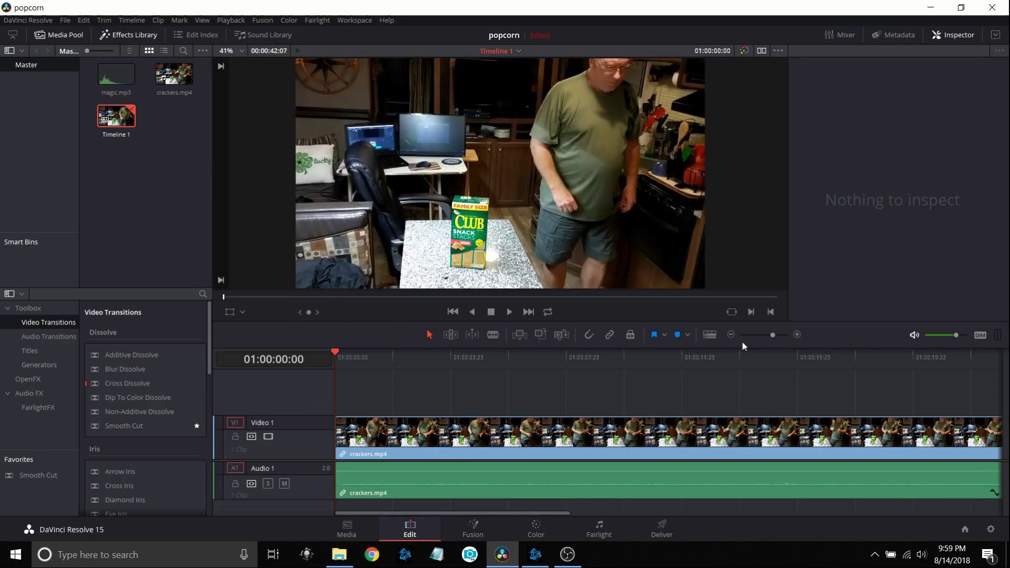
{"action": "left_click", "coordinate": [731, 336]}
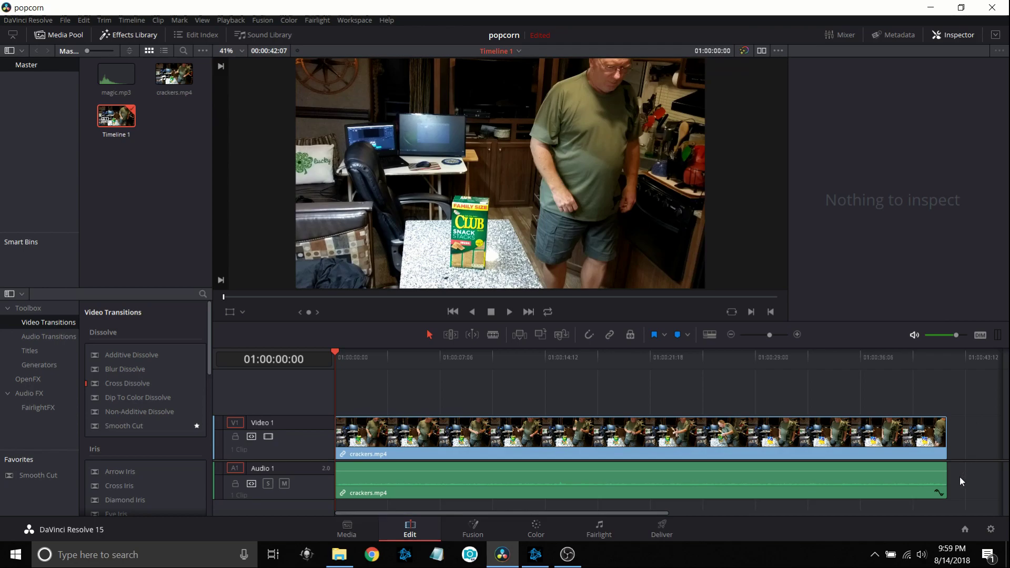
{"action": "left_click", "coordinate": [933, 480]}
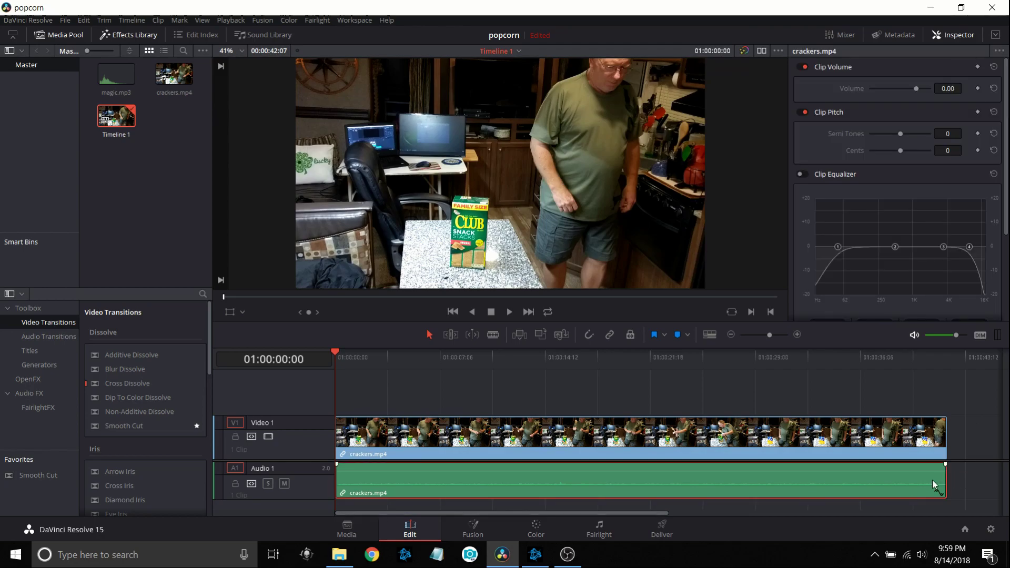
{"action": "right_click", "coordinate": [932, 480]}
{"action": "left_click", "coordinate": [841, 300]}
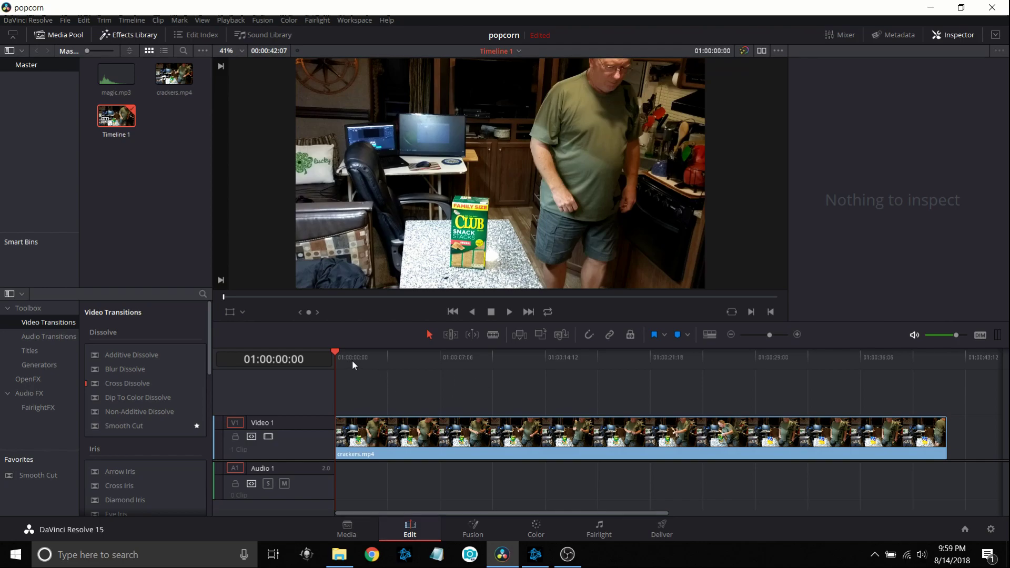
- Scrub the footage and zoom the viewer to find the popcorn box near 01:00:27:03
{"action": "left_click_drag", "start_coordinate": [337, 352], "coordinate": [712, 358]}
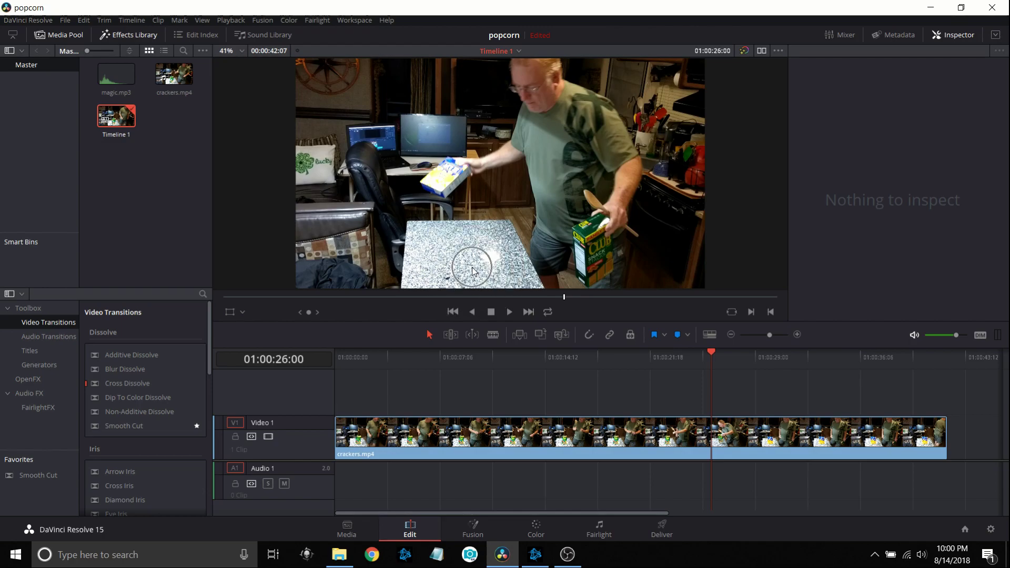
{"action": "scroll", "coordinate": [472, 271], "scroll_direction": "up", "scroll_amount": 3}
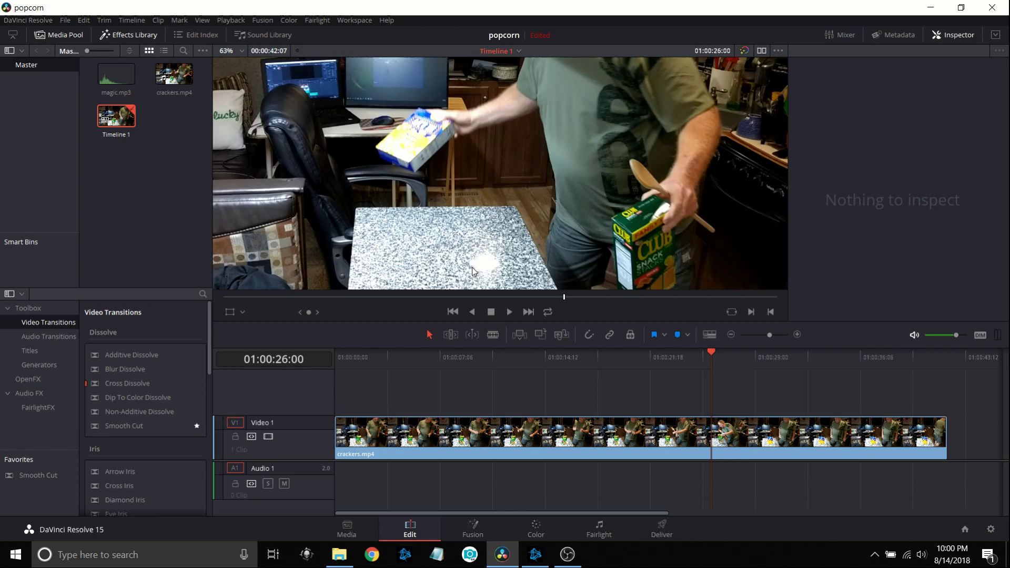
{"action": "scroll", "coordinate": [472, 267], "scroll_direction": "up", "scroll_amount": 1}
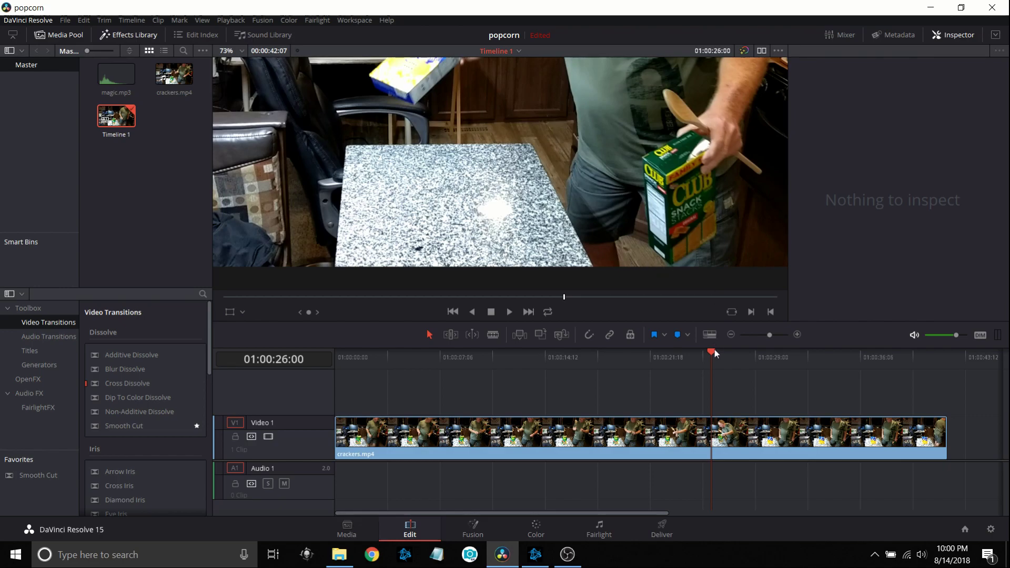
{"action": "left_click_drag", "start_coordinate": [714, 351], "coordinate": [731, 353]}
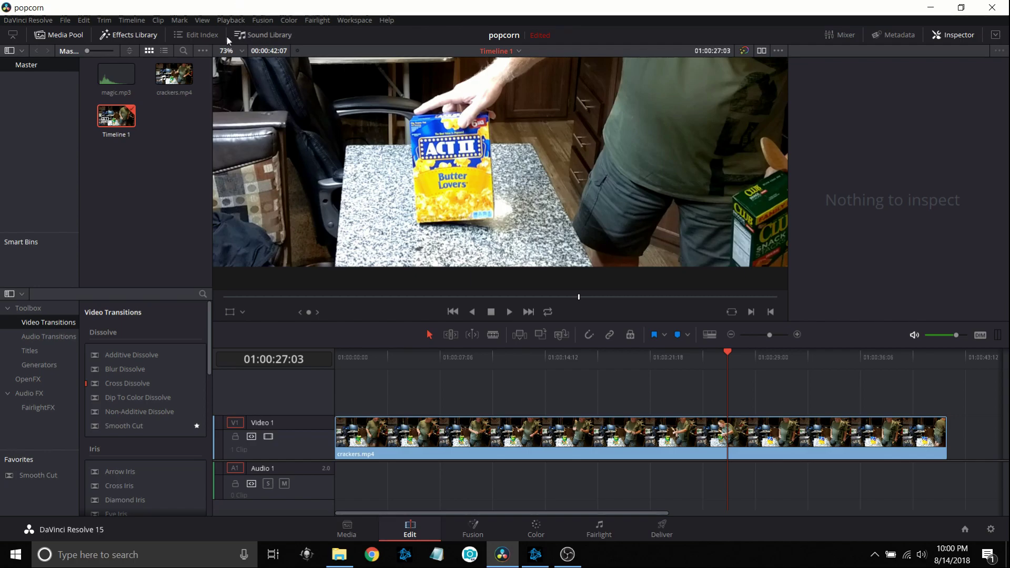
- Fit the viewer, then play and step frames to land on the spoon tap at 01:00:15:14
{"action": "left_click", "coordinate": [241, 51]}
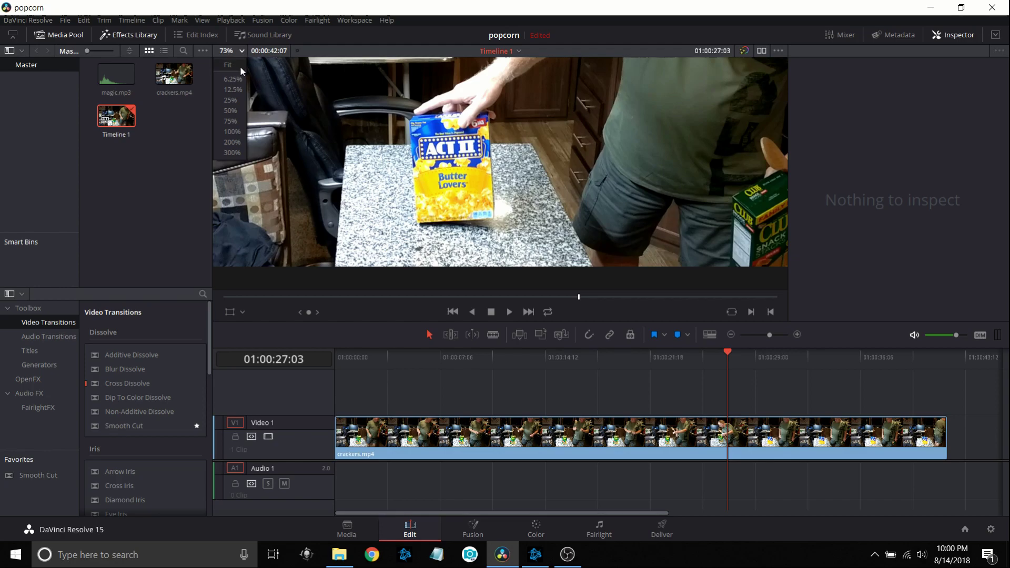
{"action": "left_click", "coordinate": [231, 65]}
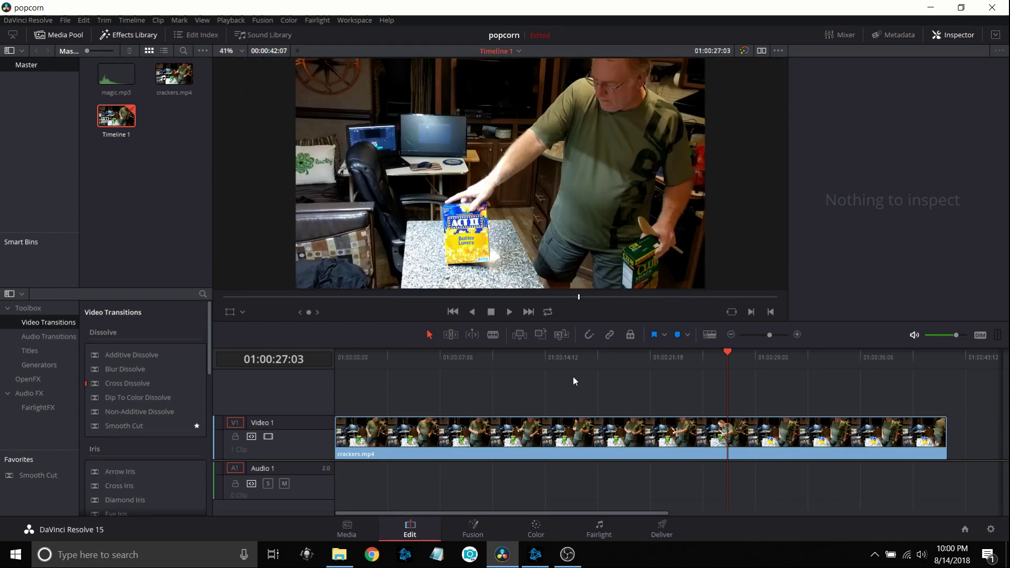
{"action": "left_click", "coordinate": [554, 363]}
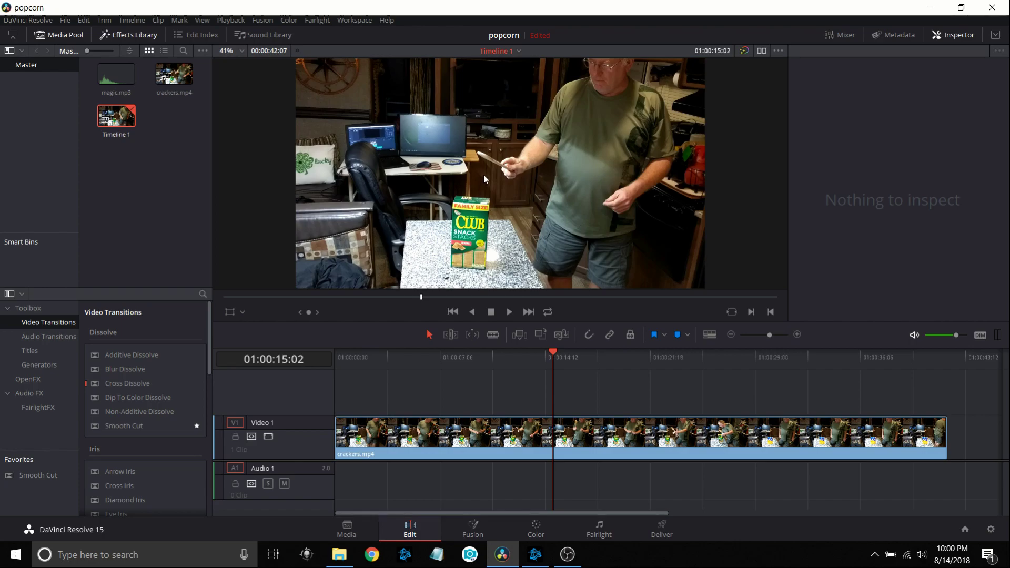
{"action": "left_click", "coordinate": [511, 312]}
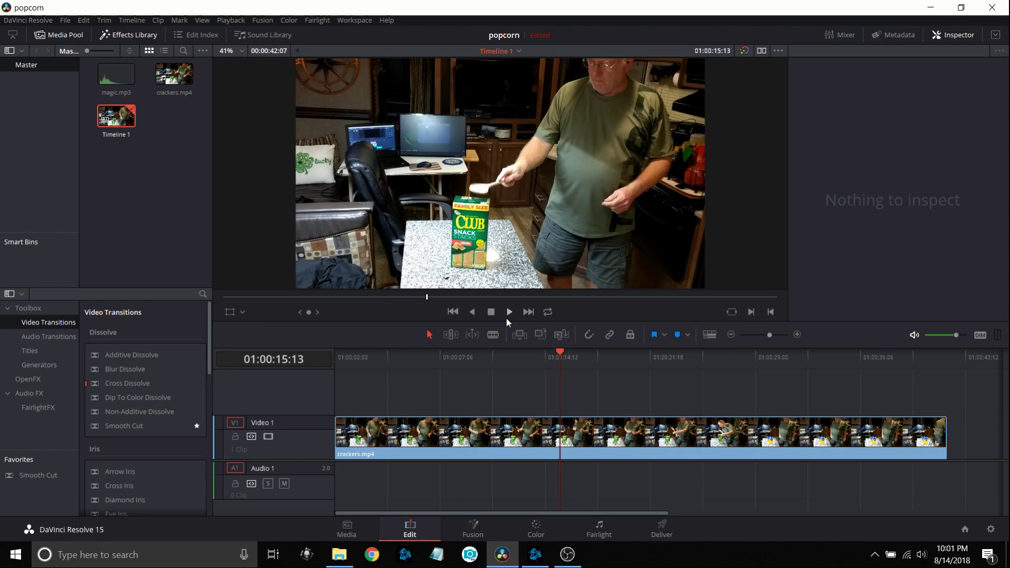
{"action": "key", "text": "Right"}
{"action": "key", "text": "Right"}
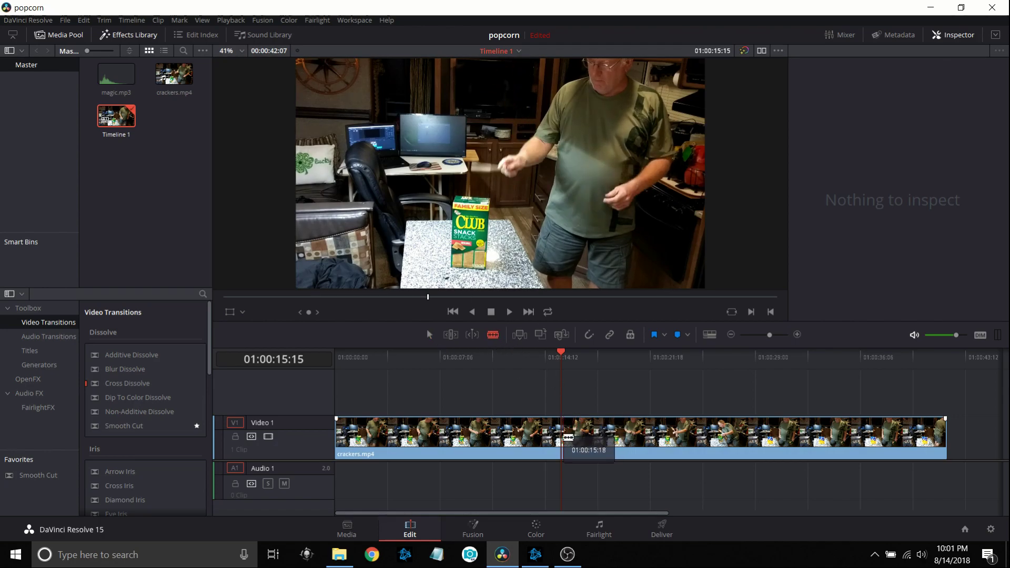
- Blade the clip at 01:00:15:14, then play from 01:00:19:08 and stop at 01:00:31:02
{"action": "left_click", "coordinate": [561, 438]}
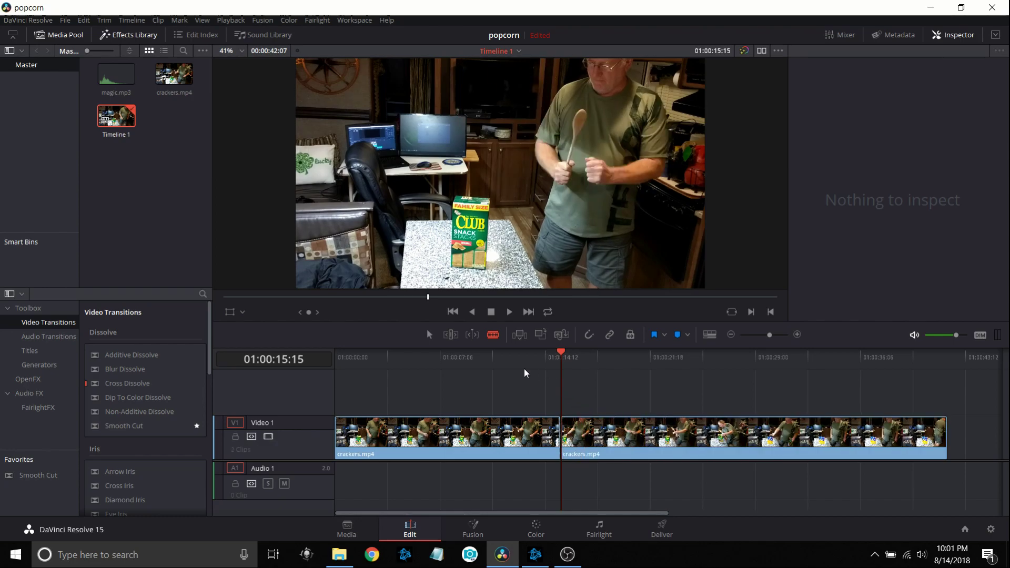
{"action": "left_click", "coordinate": [429, 335]}
{"action": "left_click", "coordinate": [614, 361]}
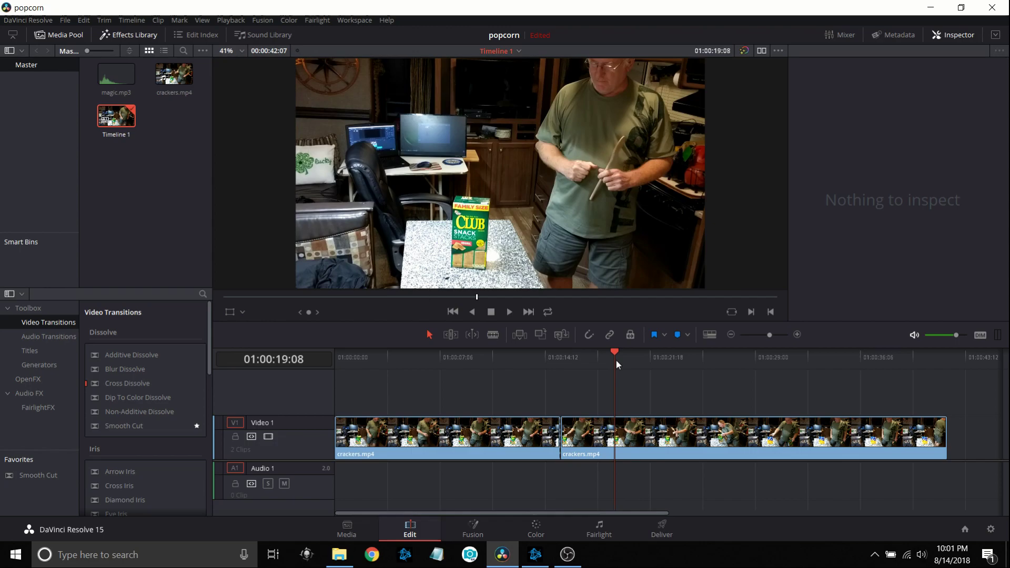
{"action": "left_click", "coordinate": [509, 312]}
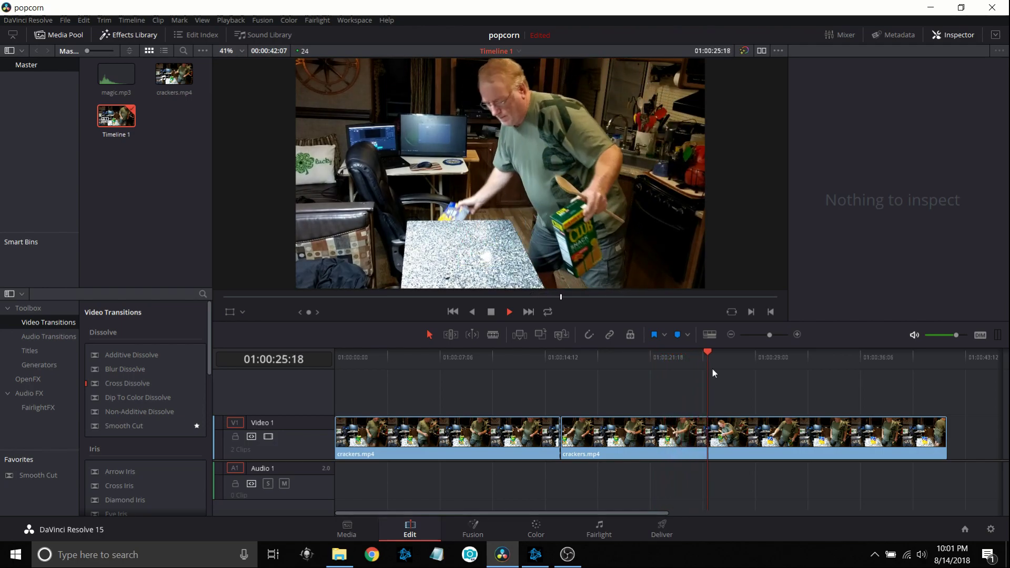
{"action": "left_click", "coordinate": [492, 313]}
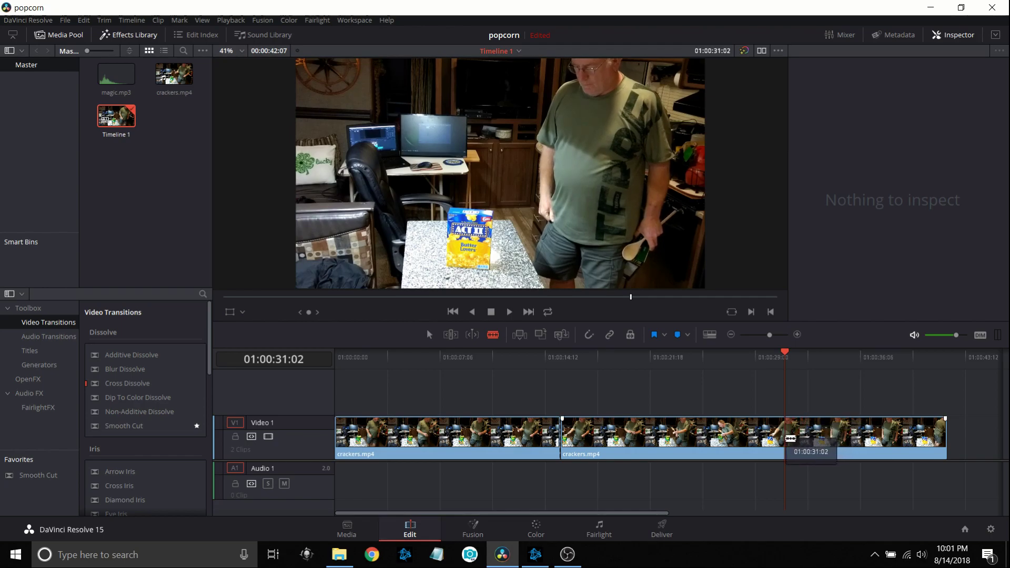
- Cut at 01:00:31:02 and move the popcorn section onto Video 2 starting at 01:00:15:14
{"action": "left_click", "coordinate": [790, 438]}
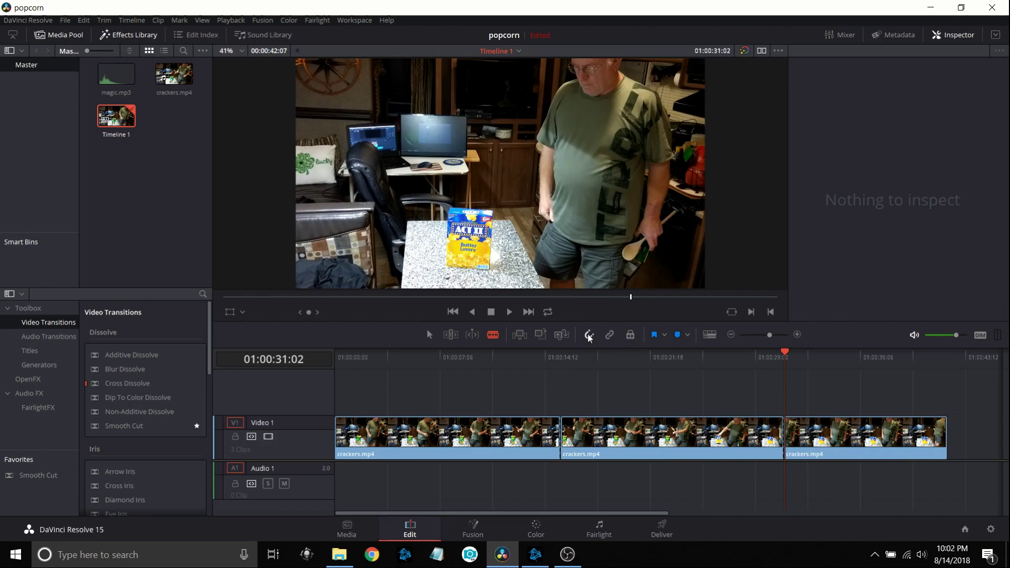
{"action": "left_click", "coordinate": [561, 359]}
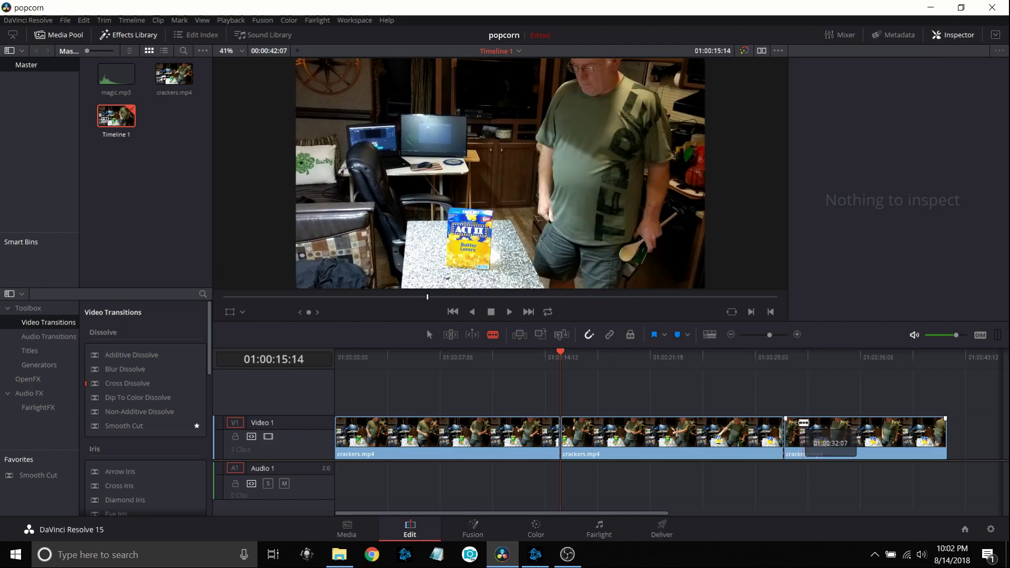
{"action": "left_click", "coordinate": [430, 334]}
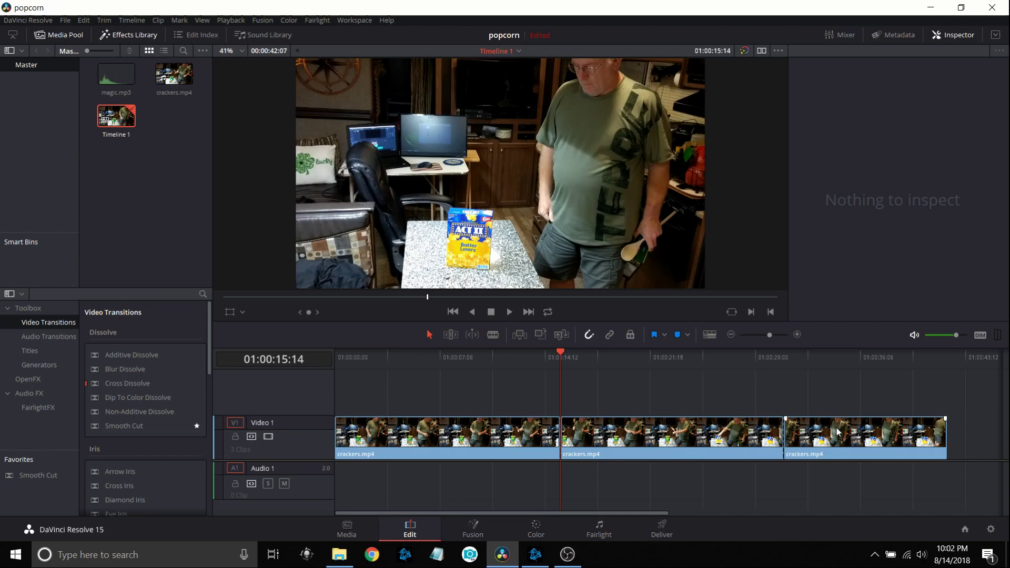
{"action": "left_click_drag", "start_coordinate": [817, 437], "coordinate": [633, 387]}
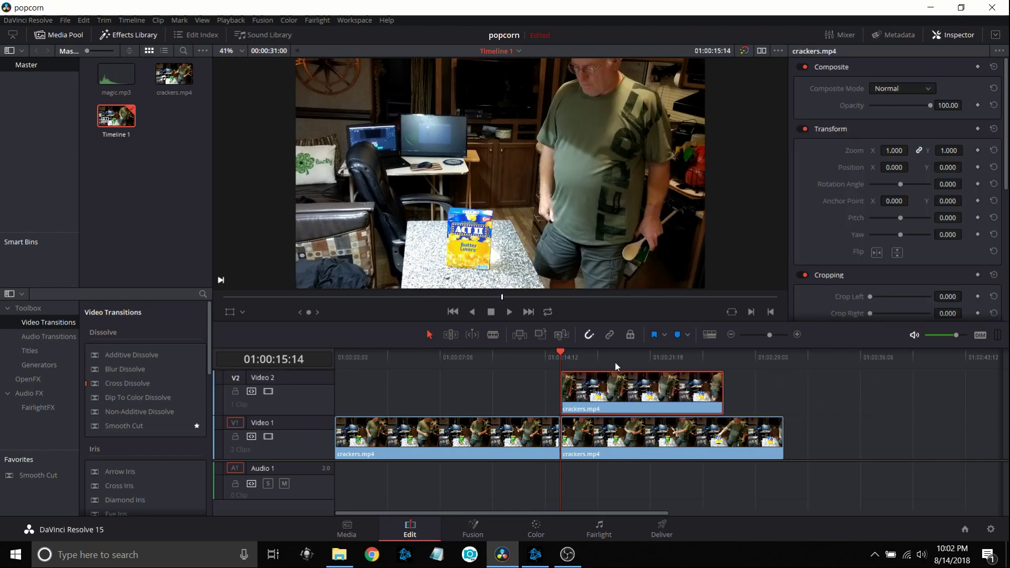
- Play through the box swap to check it, then park the playhead at 01:00:15:14
{"action": "left_click", "coordinate": [533, 355]}
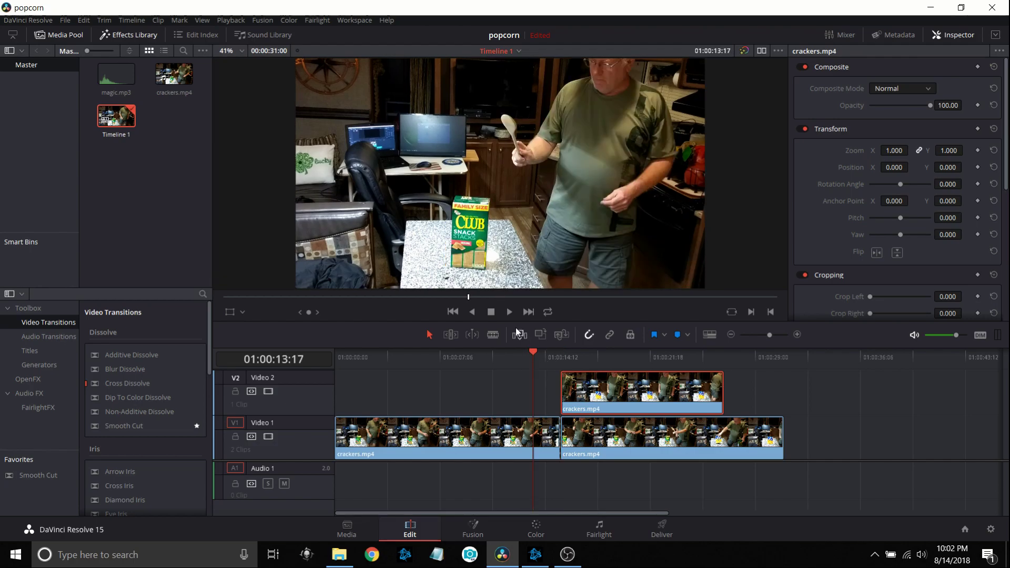
{"action": "left_click", "coordinate": [510, 313]}
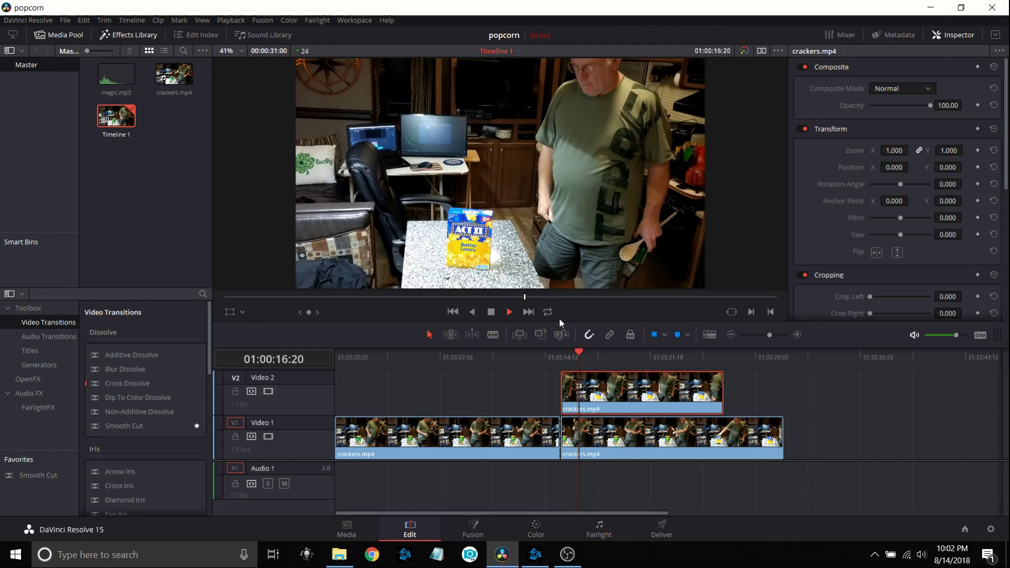
{"action": "left_click", "coordinate": [494, 313]}
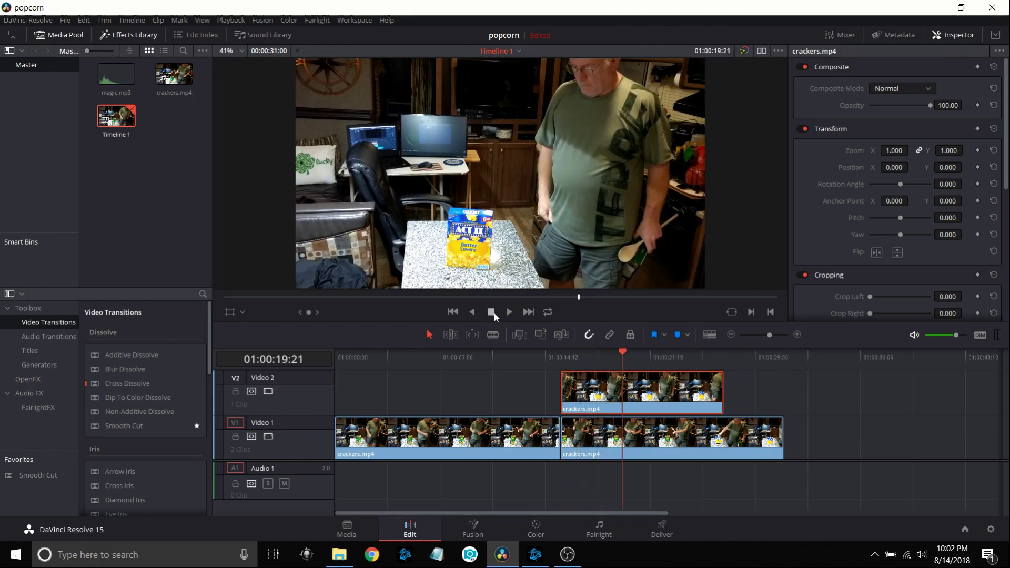
{"action": "left_click", "coordinate": [562, 357]}
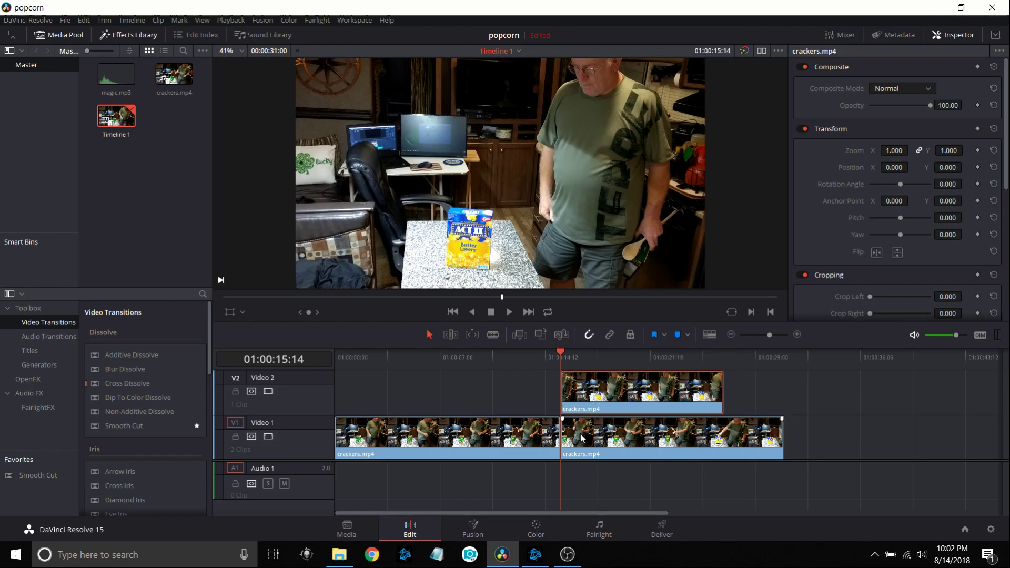
- Switch to the Color page and add serial node 02 after node 01 with Alt+S
{"action": "left_click", "coordinate": [539, 530]}
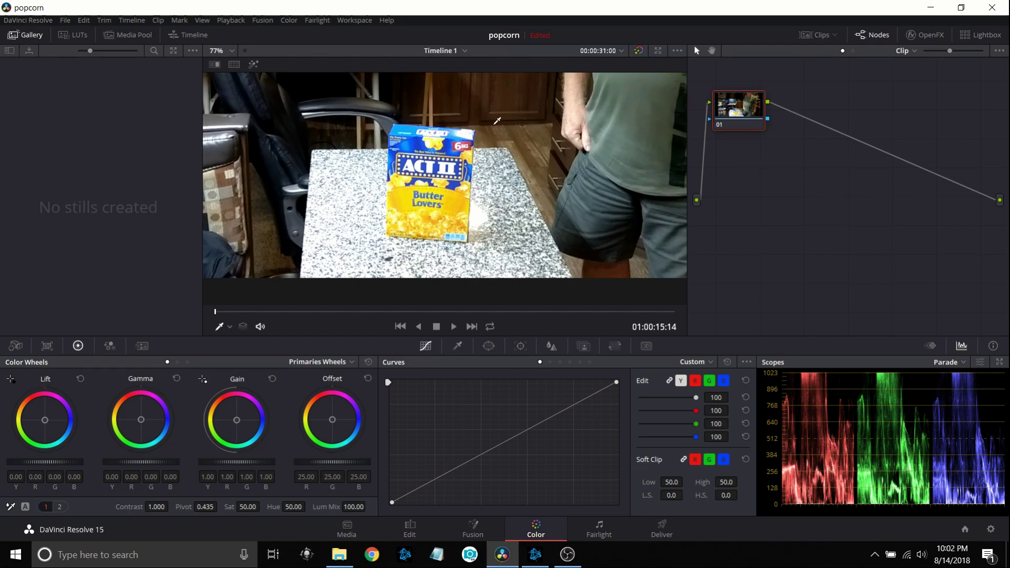
{"action": "left_click", "coordinate": [835, 221]}
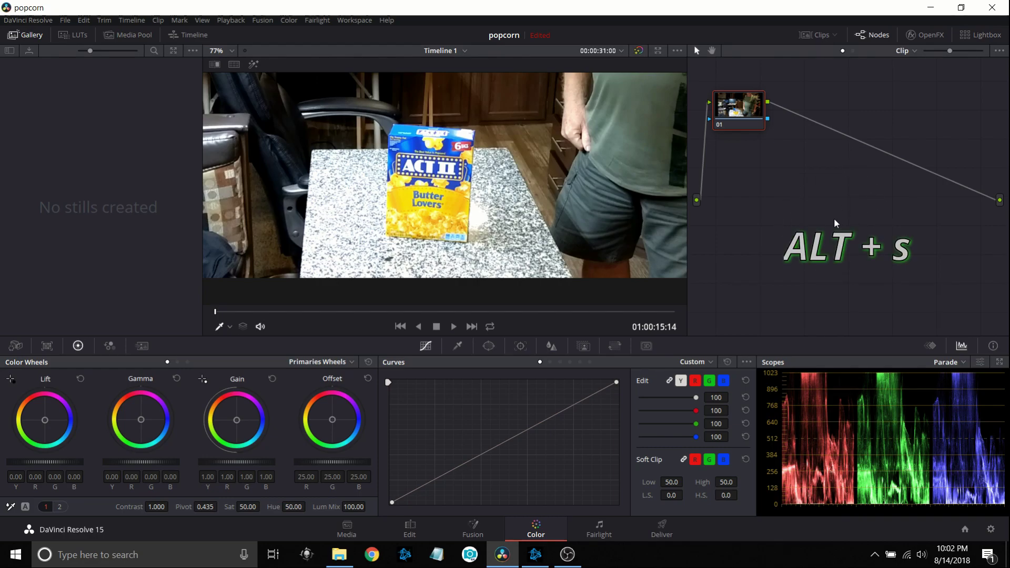
{"action": "key", "text": "alt+s"}
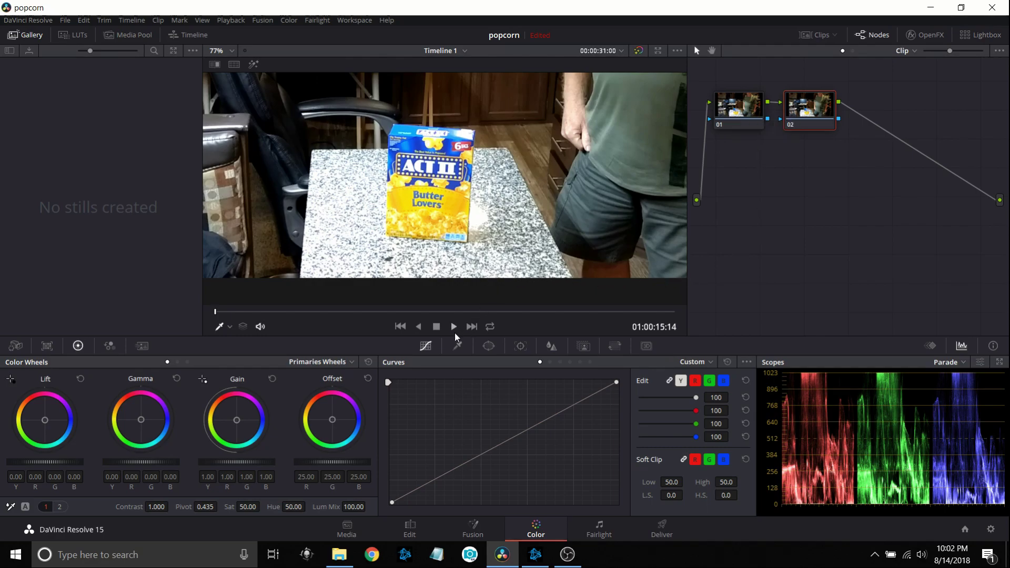
- Choose the Curve window and place points up the box's left side and across the top
{"action": "left_click", "coordinate": [489, 347]}
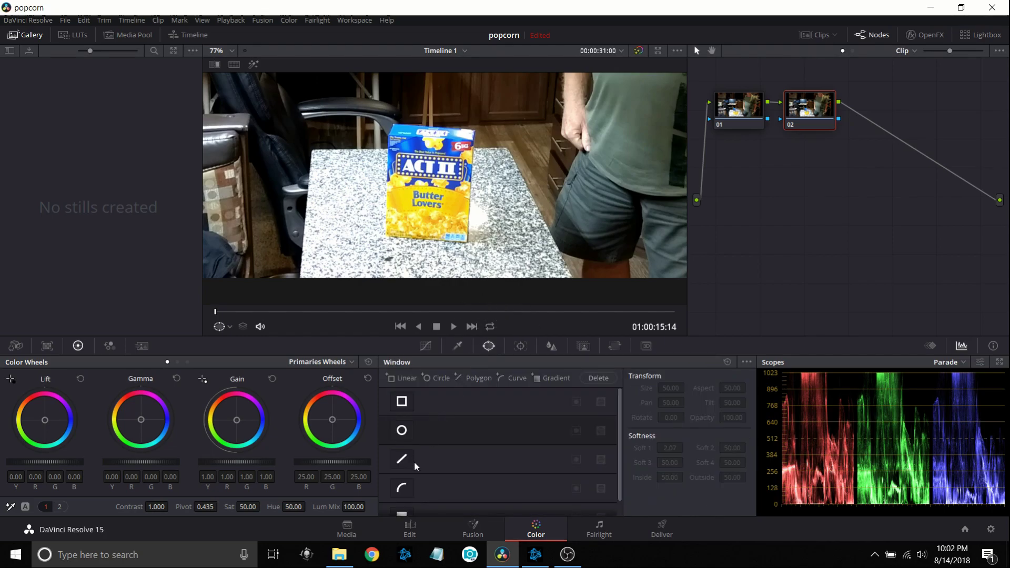
{"action": "left_click", "coordinate": [402, 489]}
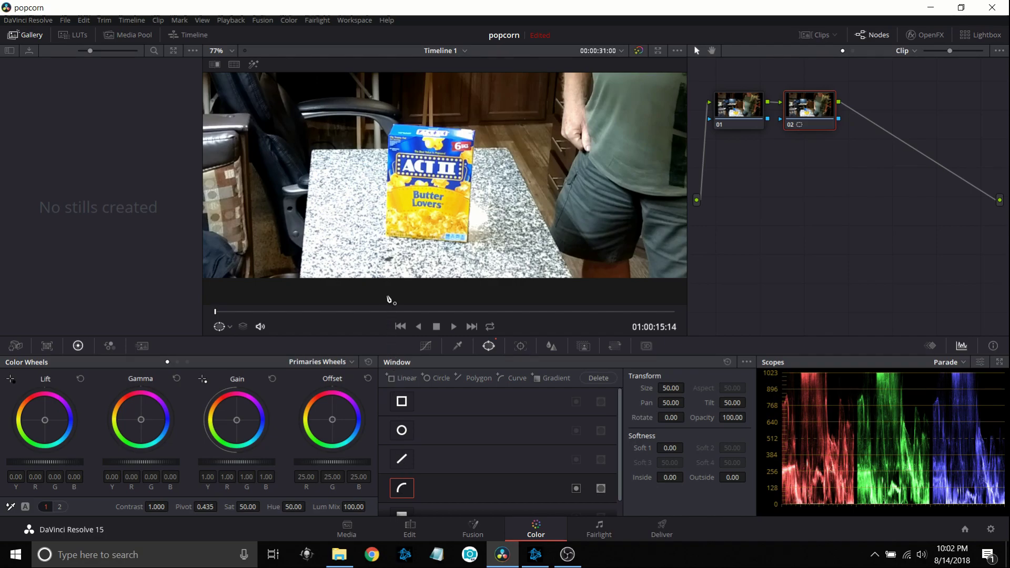
{"action": "left_click", "coordinate": [383, 243]}
{"action": "left_click", "coordinate": [386, 133]}
{"action": "left_click", "coordinate": [392, 119]}
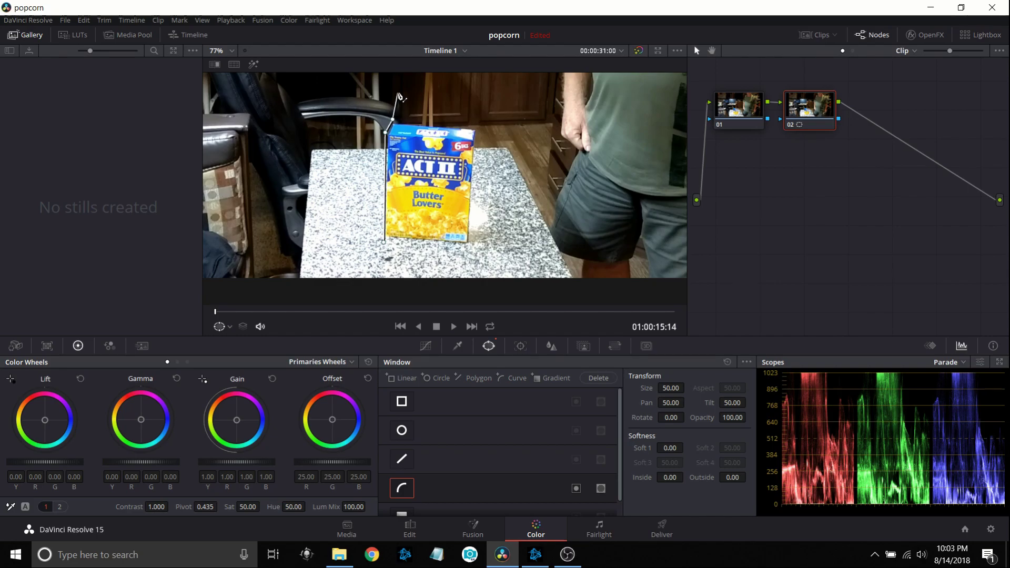
{"action": "left_click", "coordinate": [399, 90]}
{"action": "left_click", "coordinate": [482, 94]}
{"action": "left_click", "coordinate": [479, 140]}
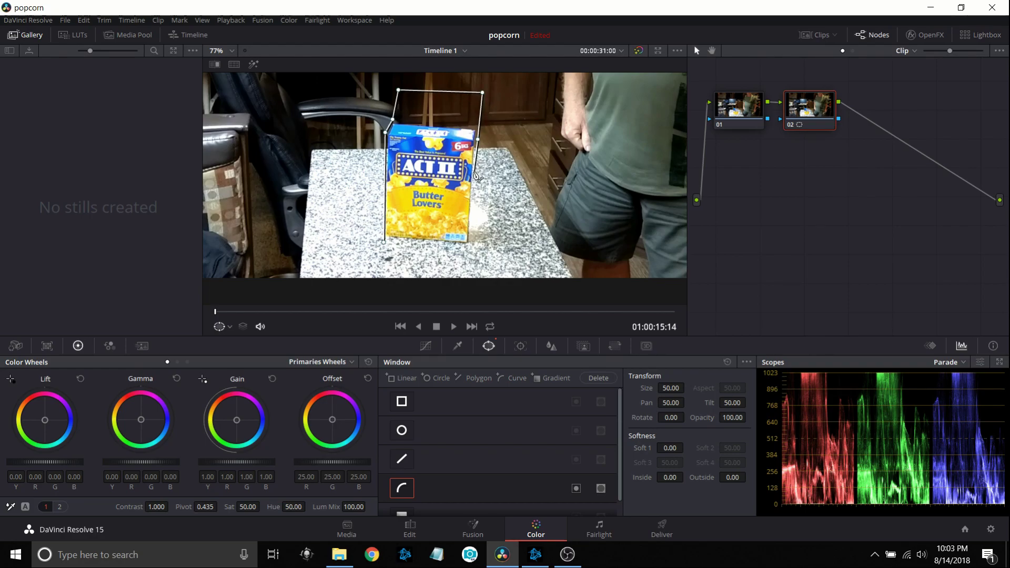
- Continue points down the right side and along the bottom, closing the curve on the first point
{"action": "left_click", "coordinate": [475, 172]}
{"action": "left_click", "coordinate": [484, 186]}
{"action": "left_click", "coordinate": [520, 201]}
{"action": "left_click", "coordinate": [536, 215]}
{"action": "left_click", "coordinate": [539, 232]}
{"action": "left_click", "coordinate": [531, 257]}
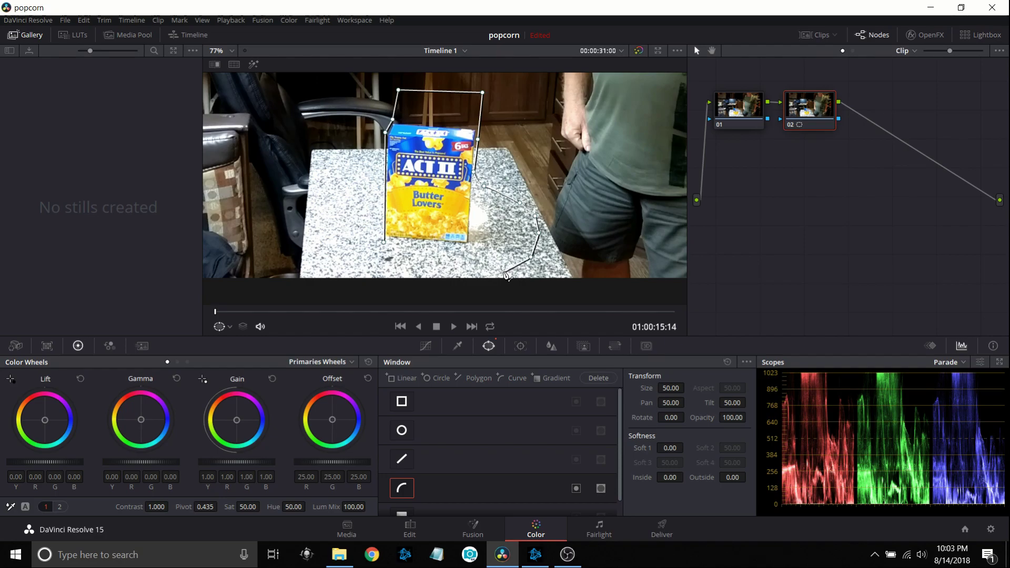
{"action": "left_click", "coordinate": [504, 272]}
{"action": "left_click", "coordinate": [462, 273]}
{"action": "left_click", "coordinate": [425, 265]}
{"action": "left_click", "coordinate": [407, 245]}
{"action": "left_click", "coordinate": [384, 243]}
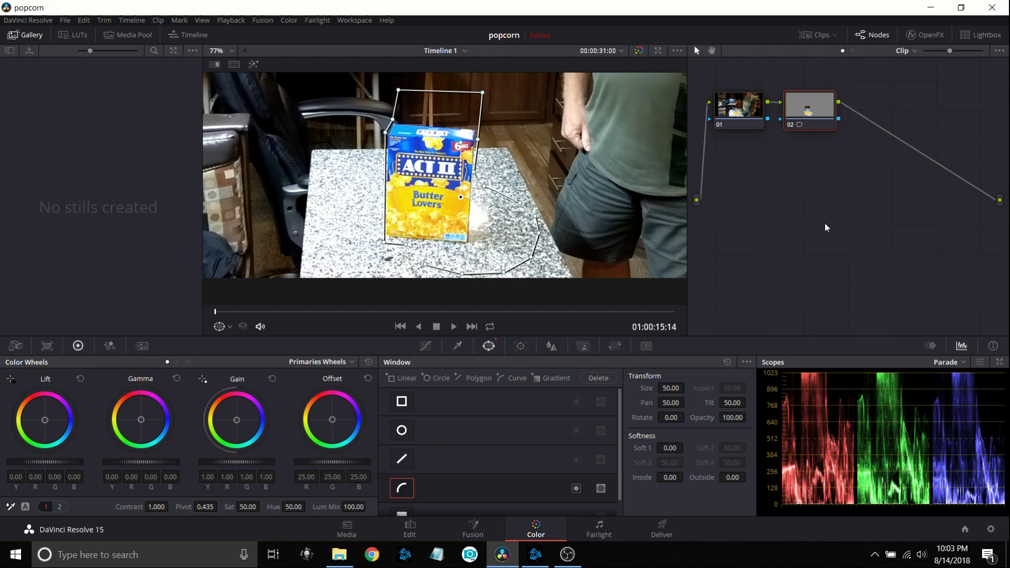
- Add an alpha output to the node graph and connect node 02's key output to it
{"action": "right_click", "coordinate": [879, 206]}
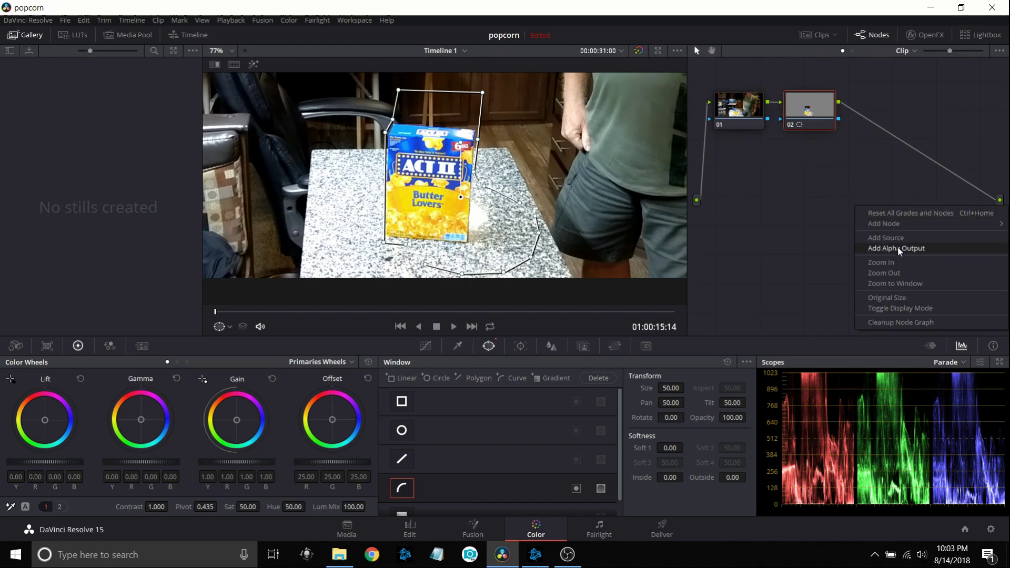
{"action": "left_click", "coordinate": [899, 249]}
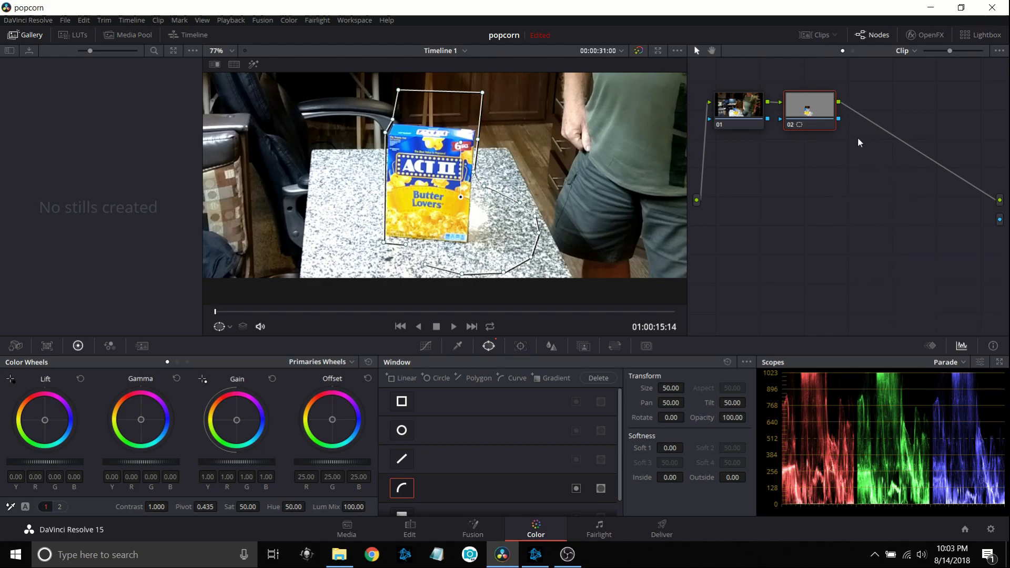
{"action": "left_click_drag", "start_coordinate": [840, 119], "coordinate": [1001, 222]}
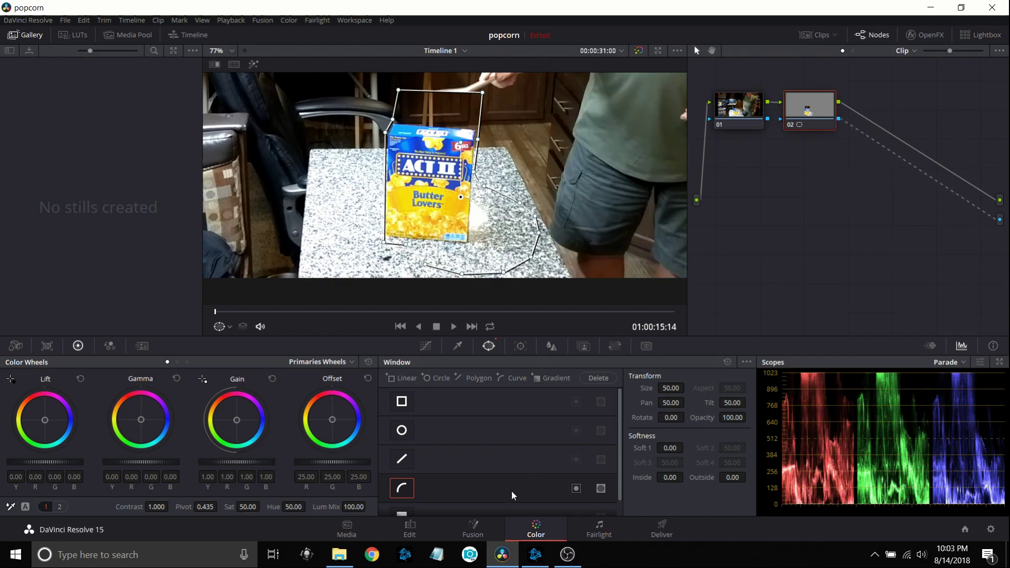
{"action": "left_click", "coordinate": [412, 532]}
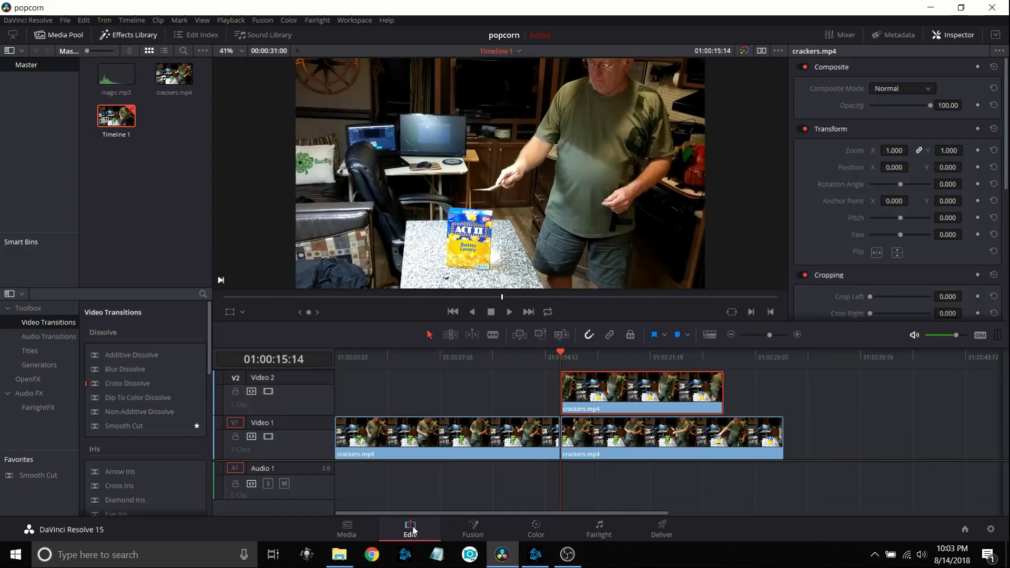
{"action": "left_click", "coordinate": [495, 358]}
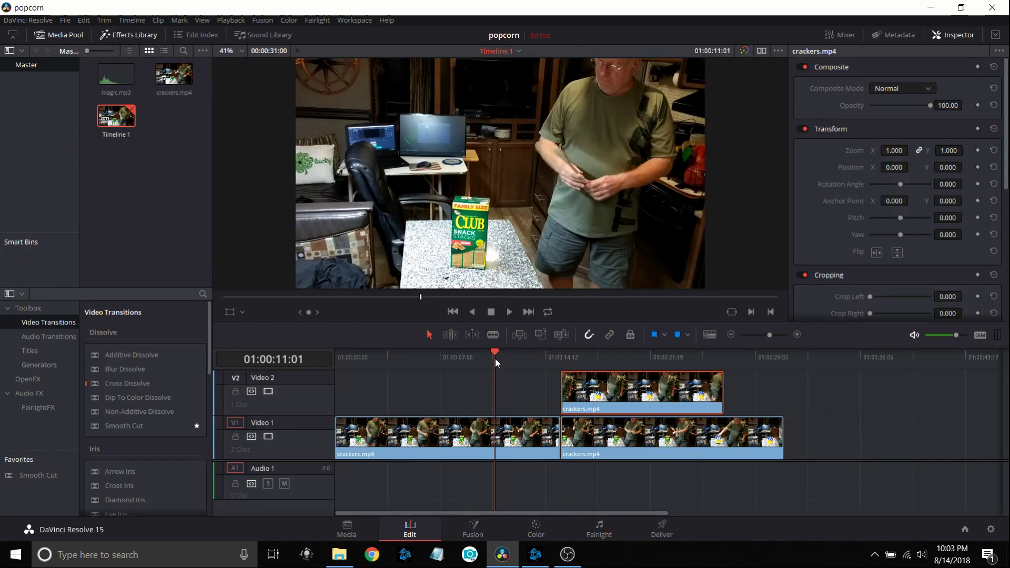
{"action": "left_click", "coordinate": [508, 312]}
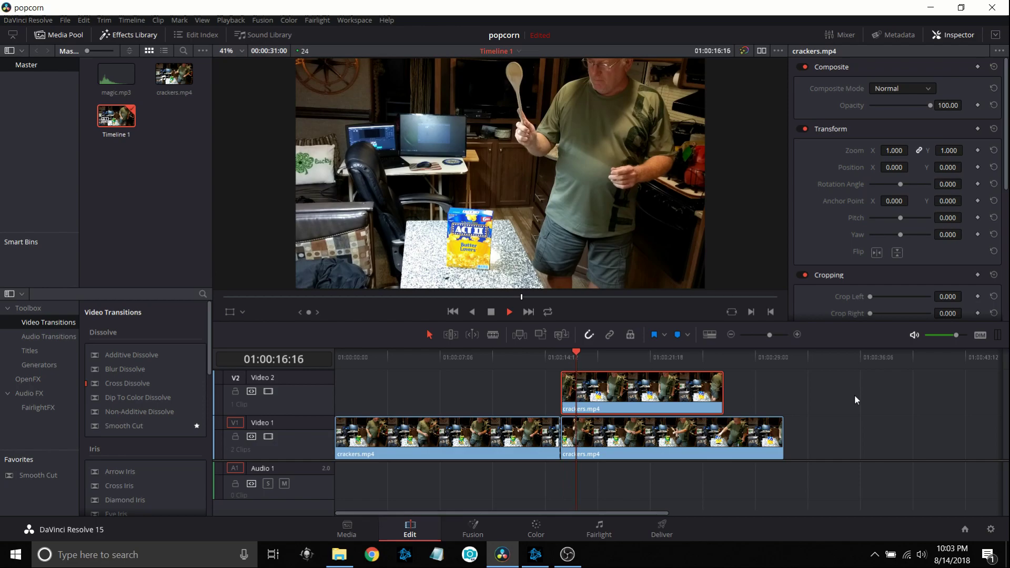
{"action": "left_click_drag", "start_coordinate": [578, 352], "coordinate": [562, 352]}
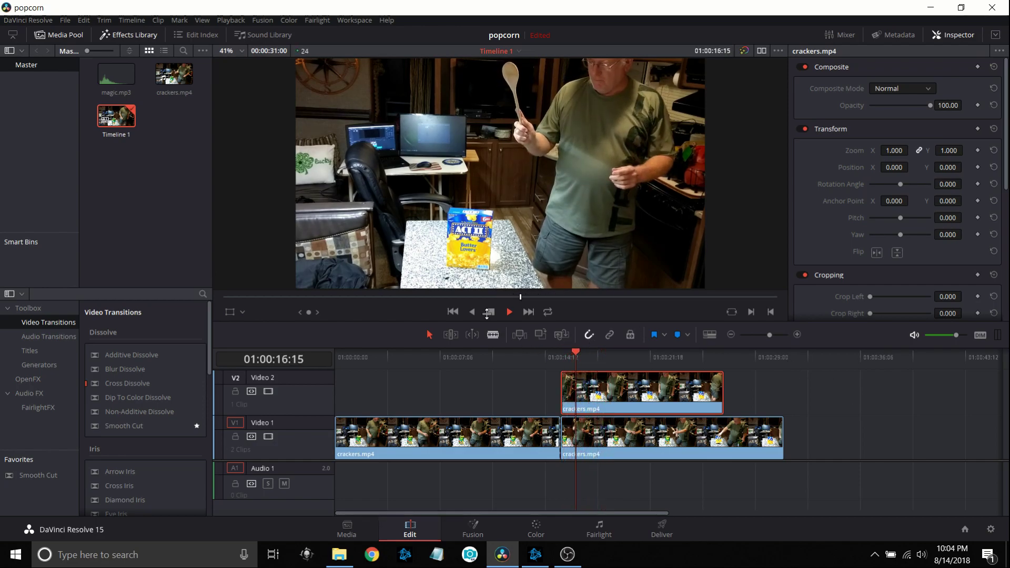
{"action": "left_click", "coordinate": [493, 311]}
{"action": "left_click", "coordinate": [561, 355]}
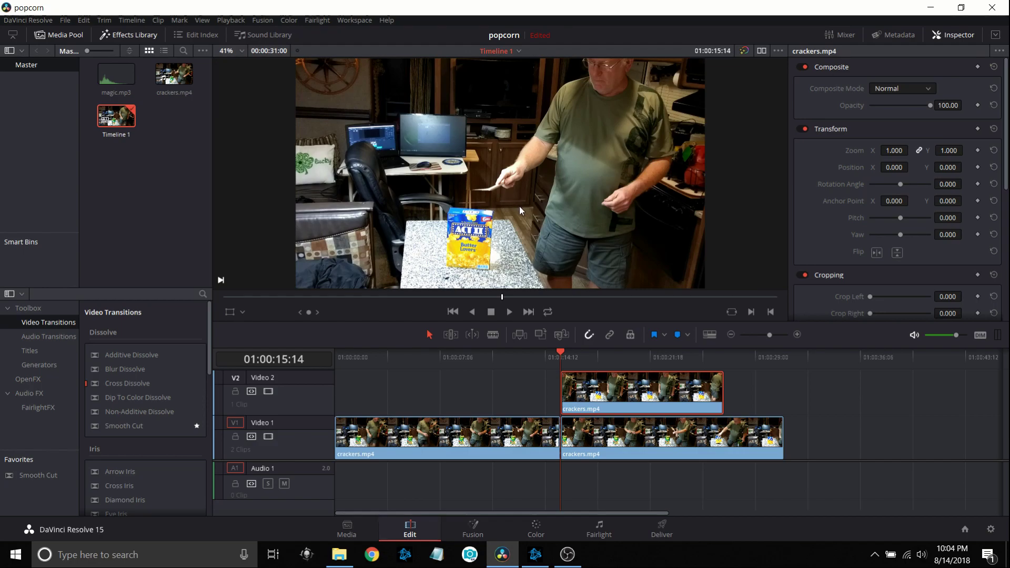
- On the Color page, drag the mask's top-left and top-right points down to the box's top edge
{"action": "left_click", "coordinate": [537, 528]}
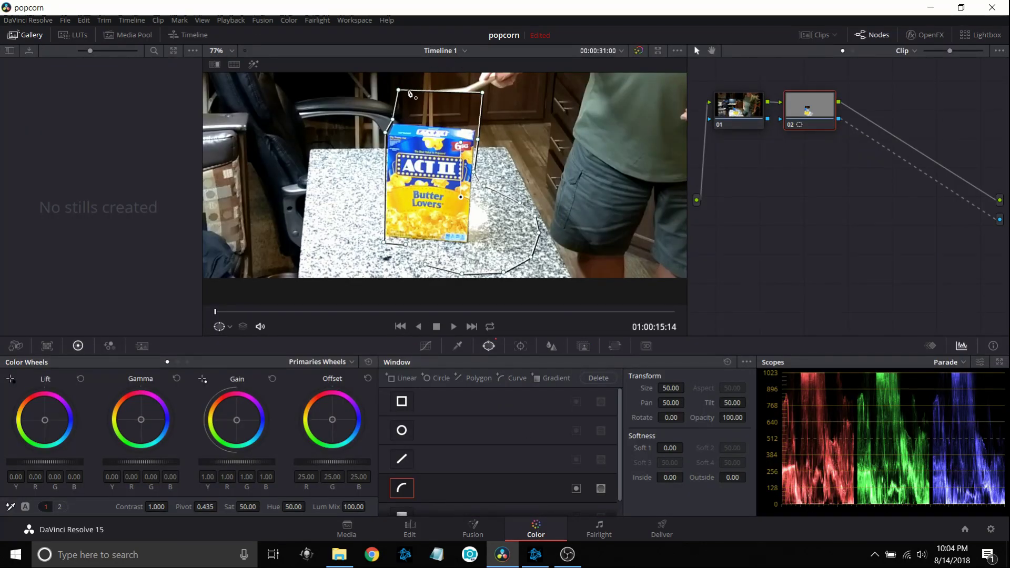
{"action": "left_click_drag", "start_coordinate": [400, 91], "coordinate": [398, 96]}
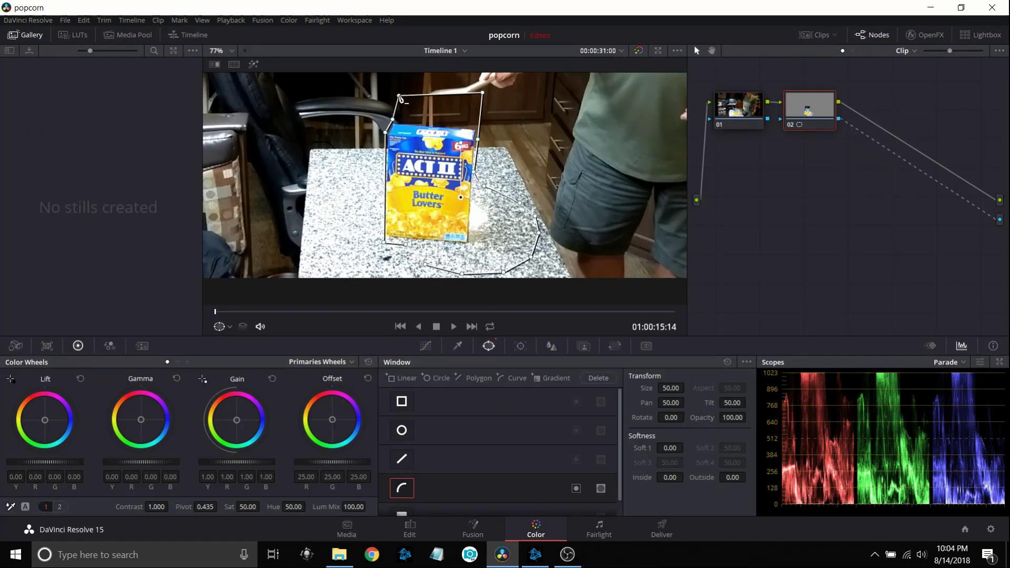
{"action": "mouse_move", "coordinate": [483, 94]}
{"action": "left_mouse_down"}
{"action": "mouse_move", "coordinate": [463, 128]}
{"action": "mouse_move", "coordinate": [473, 109]}
{"action": "left_mouse_up"}
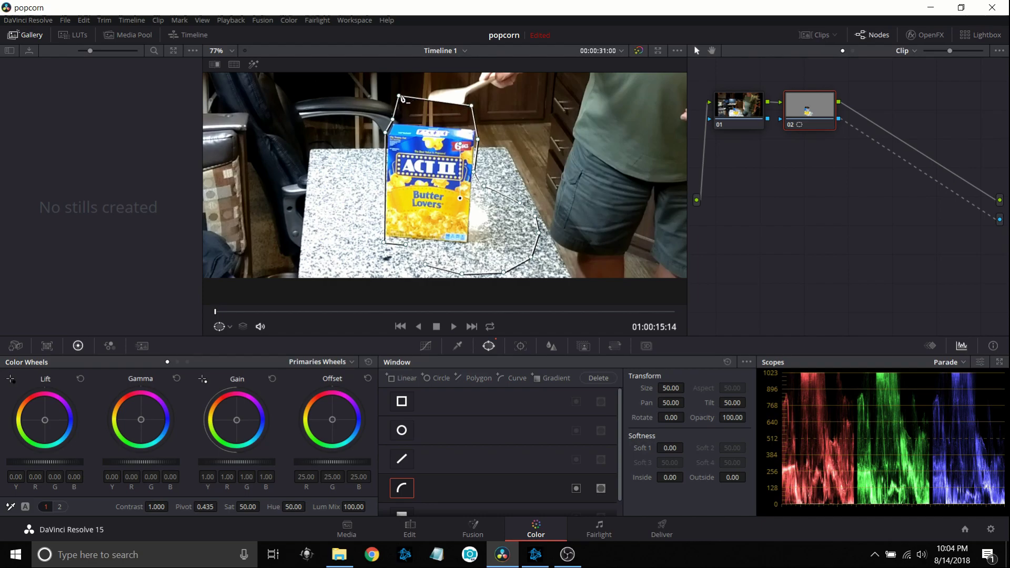
{"action": "left_click_drag", "start_coordinate": [399, 96], "coordinate": [401, 99]}
- Back on the Edit page, play the transformation from 01:00:12:08 and stop at 01:00:20:22
{"action": "left_click", "coordinate": [419, 526]}
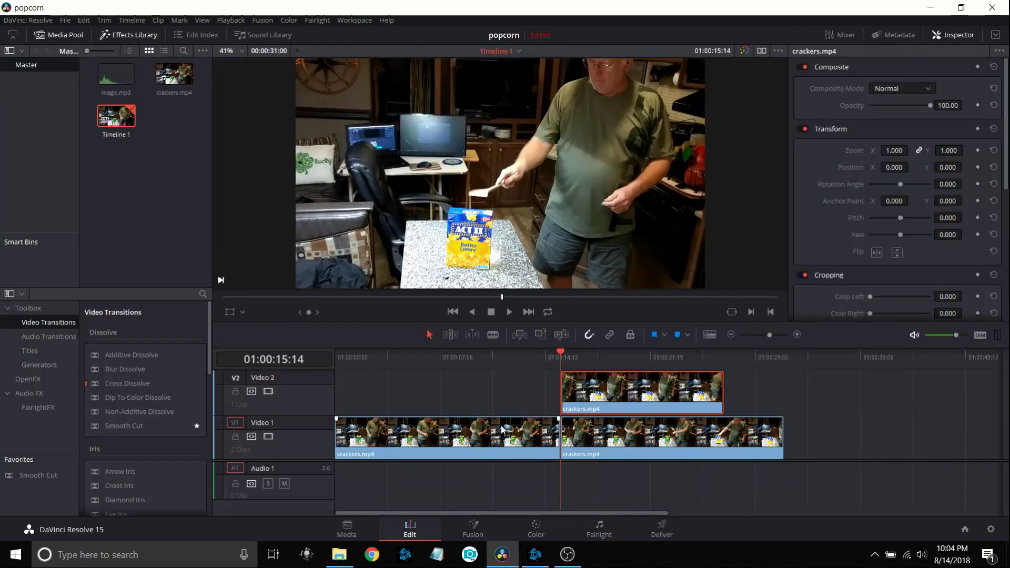
{"action": "left_click", "coordinate": [514, 361]}
{"action": "left_click", "coordinate": [510, 313]}
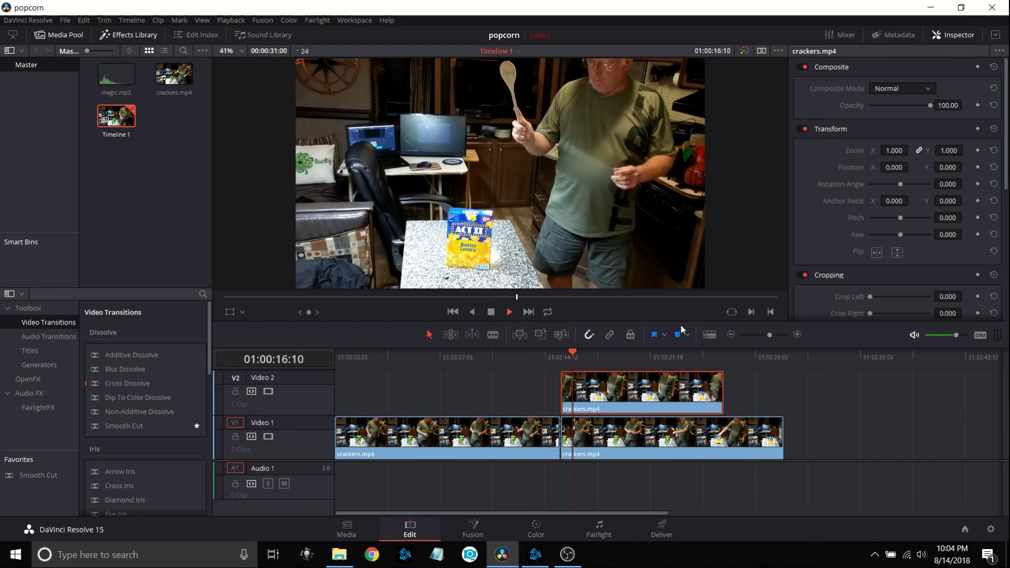
{"action": "left_click", "coordinate": [490, 312]}
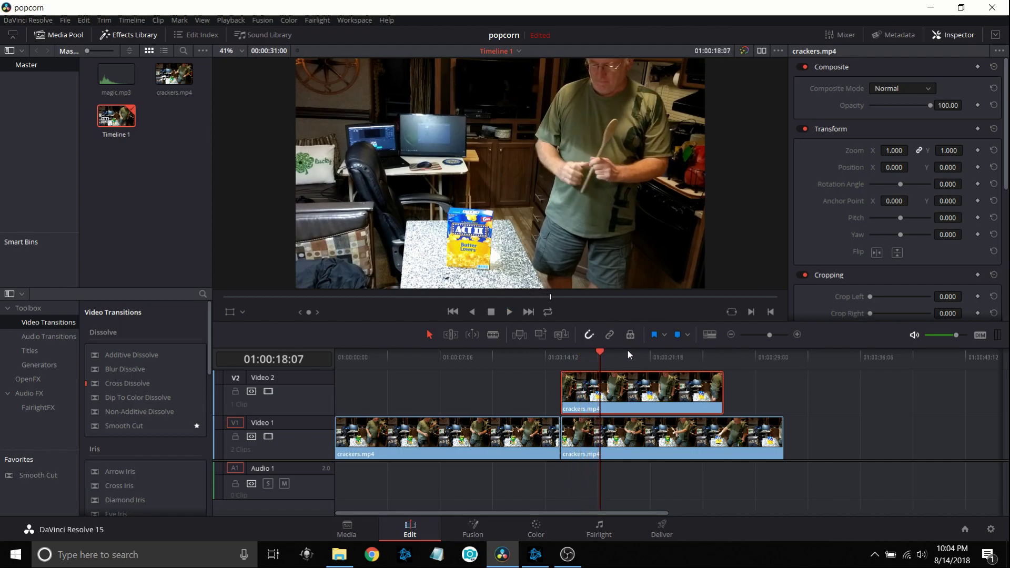
{"action": "left_click", "coordinate": [510, 313]}
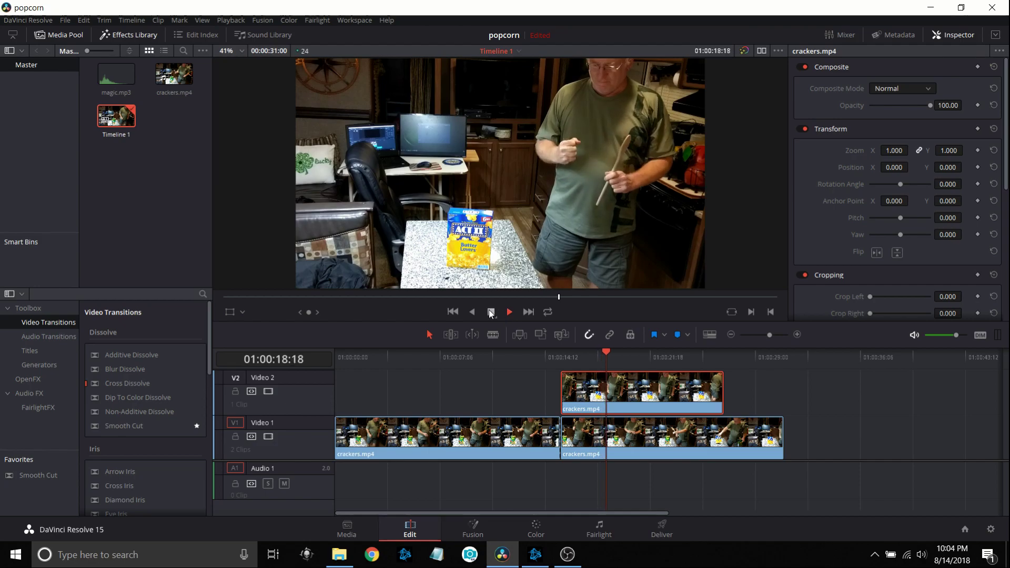
{"action": "left_click", "coordinate": [491, 313]}
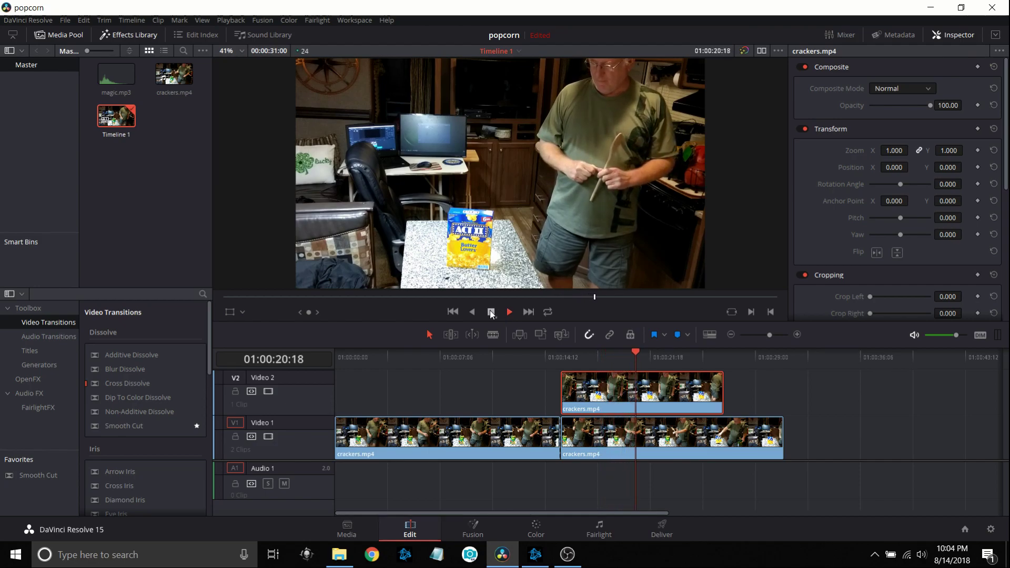
- Blade Video 2 and Video 1 at 01:00:20:22 and cut the pieces after that point
{"action": "left_click", "coordinate": [495, 336]}
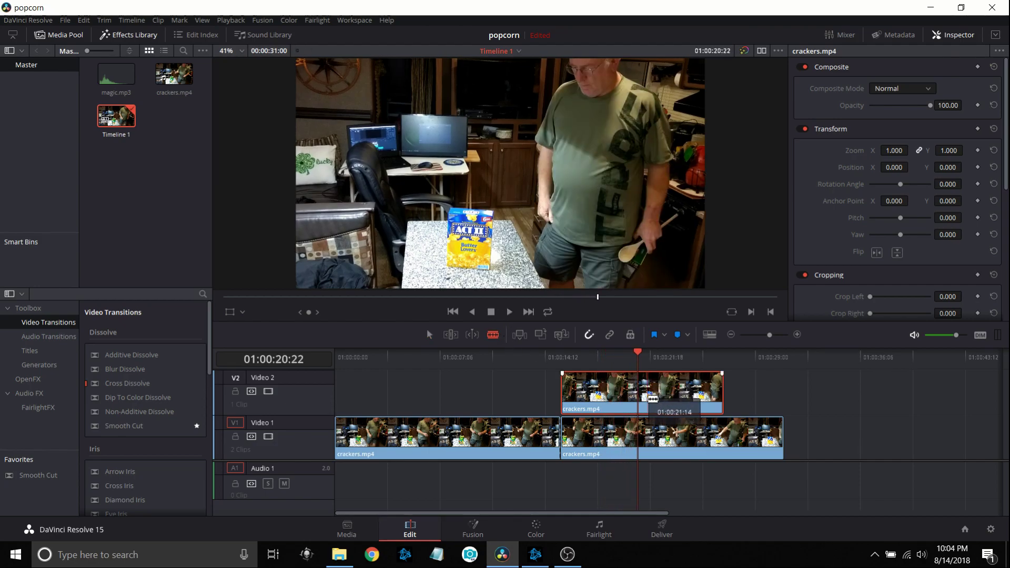
{"action": "left_click", "coordinate": [639, 395]}
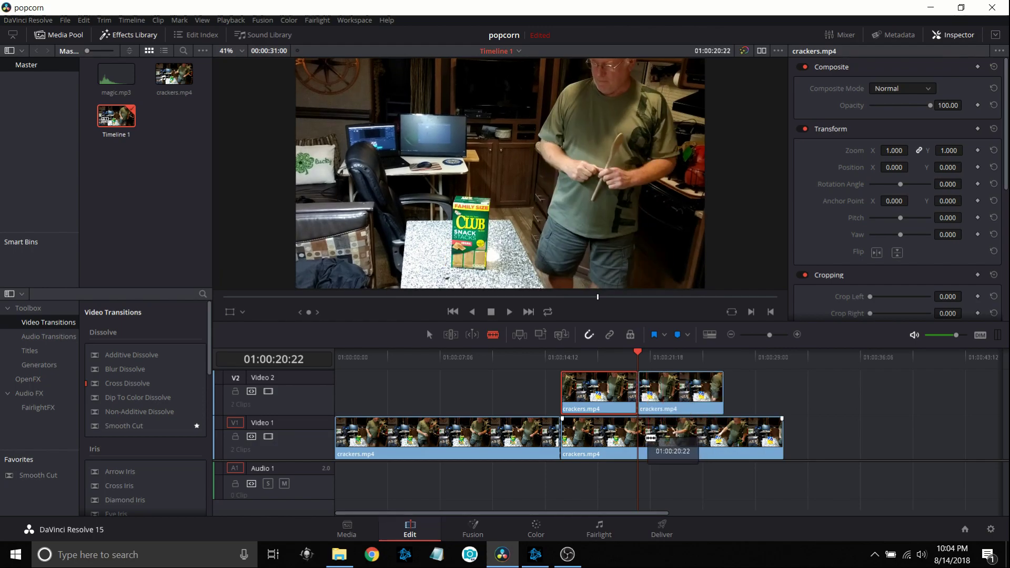
{"action": "left_click", "coordinate": [641, 439]}
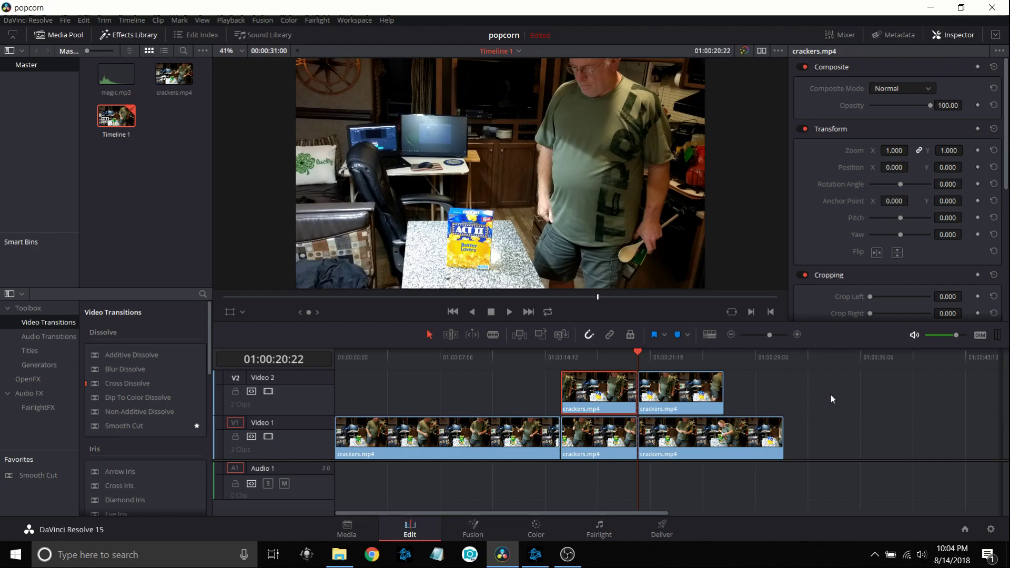
{"action": "left_click_drag", "start_coordinate": [833, 395], "coordinate": [685, 447]}
{"action": "right_click", "coordinate": [692, 401]}
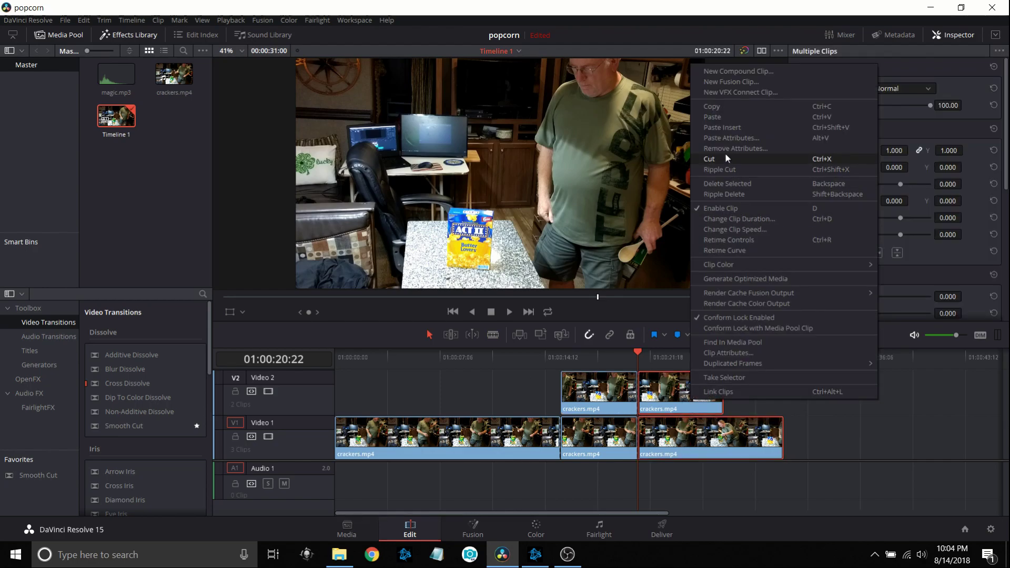
{"action": "left_click", "coordinate": [725, 158]}
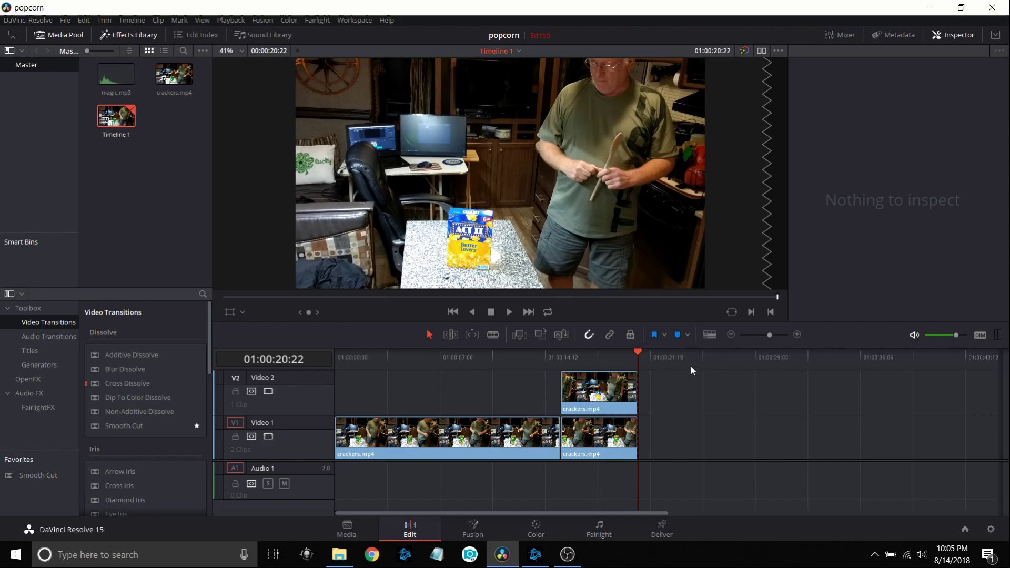
- Place the magic.mp3 swoosh from the Media Pool onto Audio 1
{"action": "left_click", "coordinate": [798, 335]}
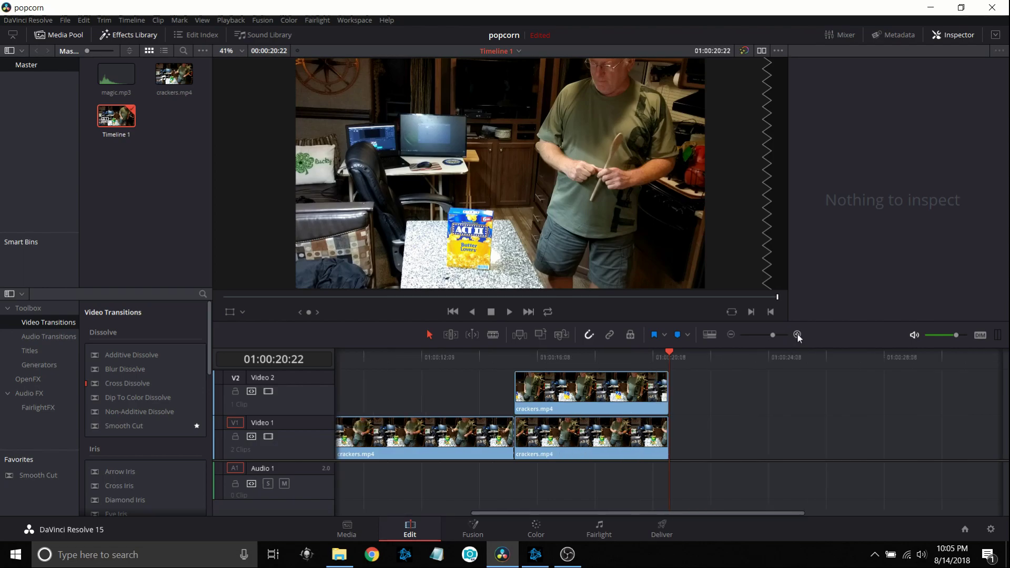
{"action": "left_click_drag", "start_coordinate": [656, 514], "coordinate": [583, 513]}
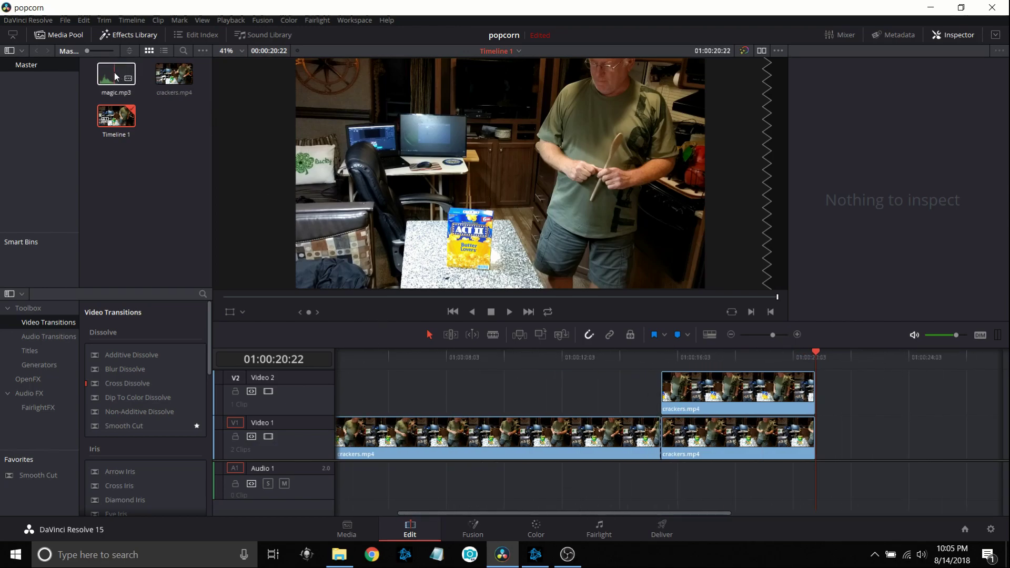
{"action": "left_click_drag", "start_coordinate": [115, 72], "coordinate": [707, 481]}
- Slide magic.mp3 earlier so it starts at the spoon tap near 01:00:15:14
{"action": "left_click", "coordinate": [662, 354]}
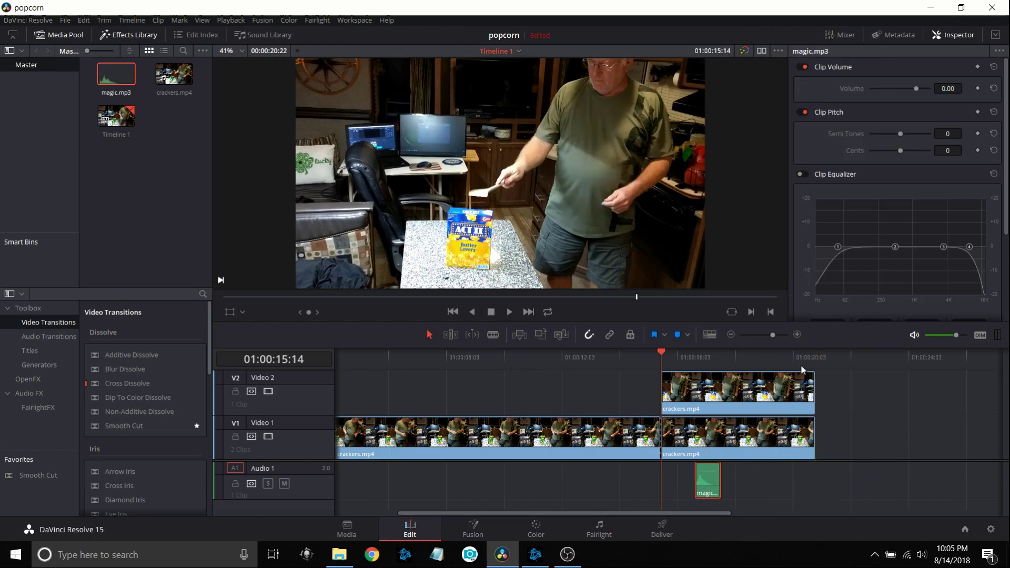
{"action": "left_click", "coordinate": [798, 335]}
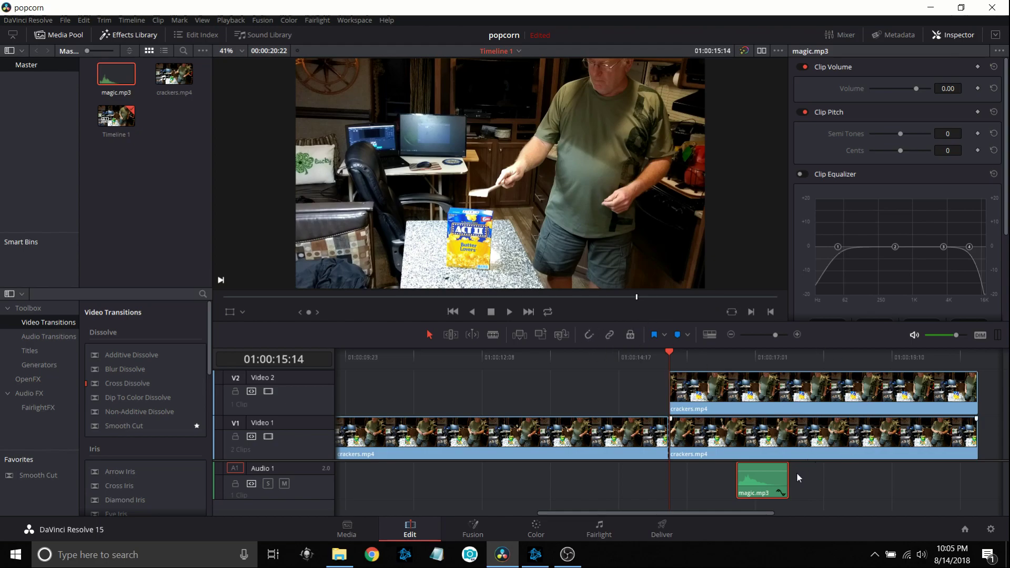
{"action": "left_click_drag", "start_coordinate": [777, 477], "coordinate": [703, 477]}
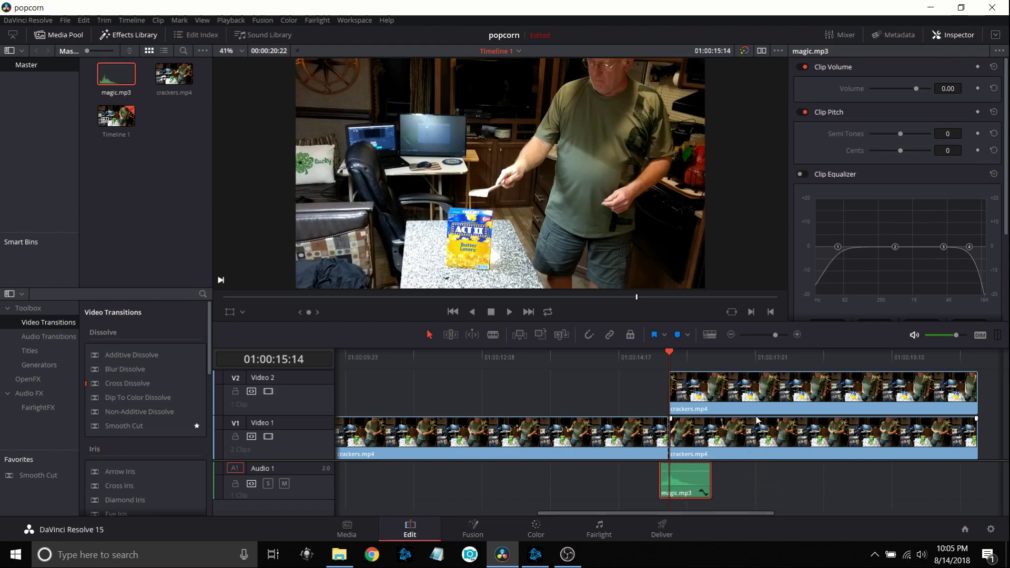
{"action": "left_click", "coordinate": [603, 357]}
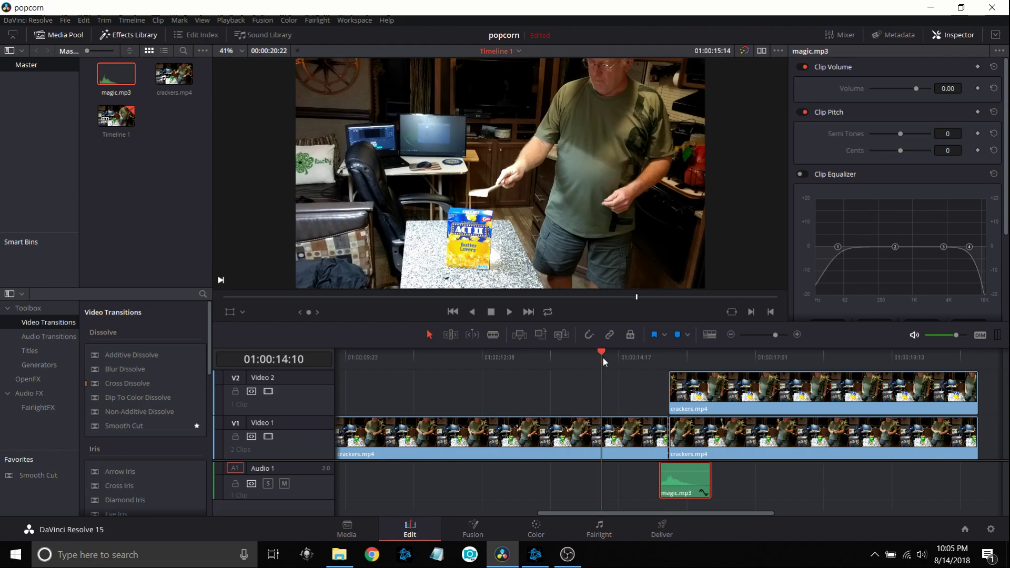
{"action": "left_click", "coordinate": [510, 312]}
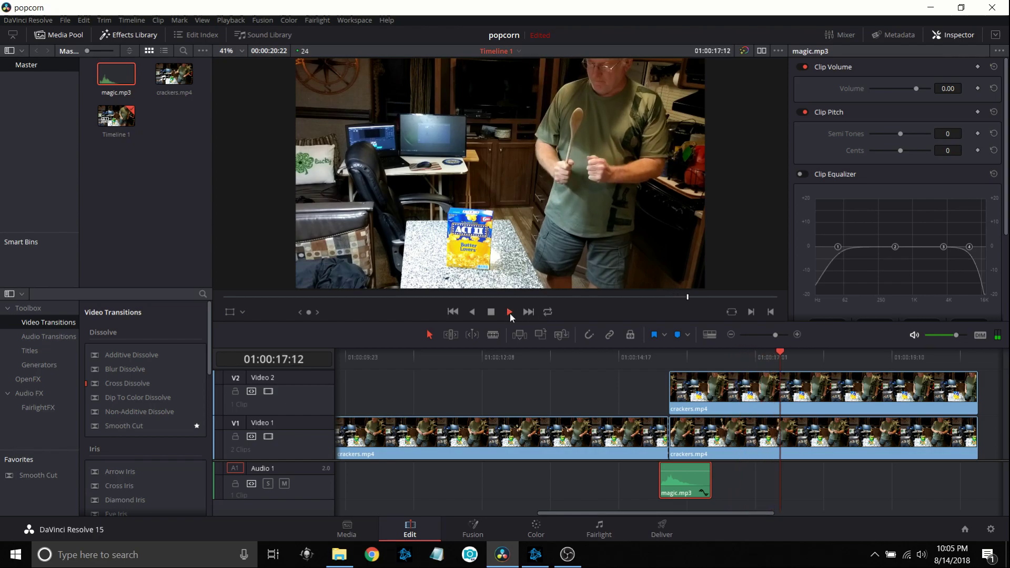
{"action": "left_click", "coordinate": [492, 312]}
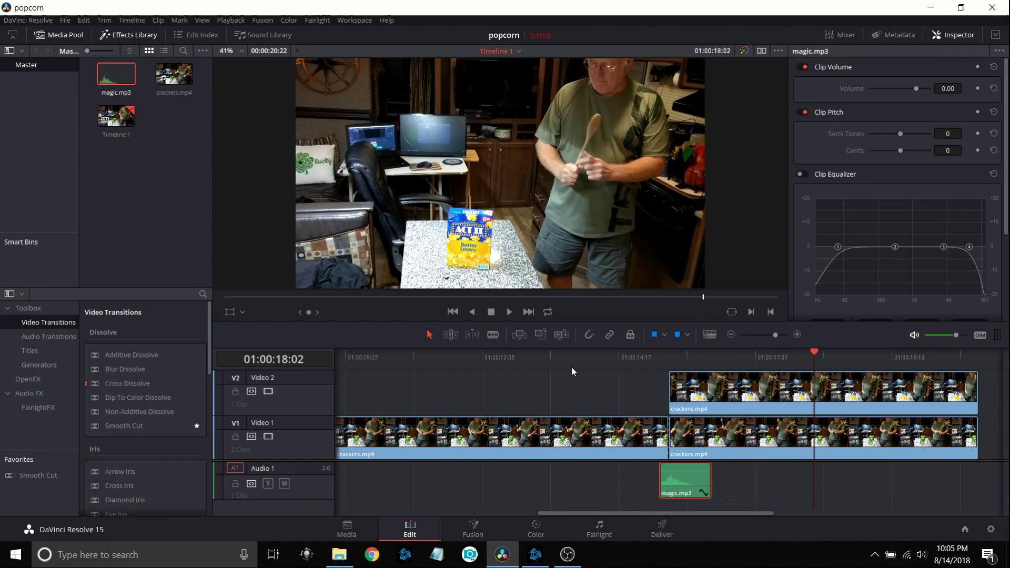